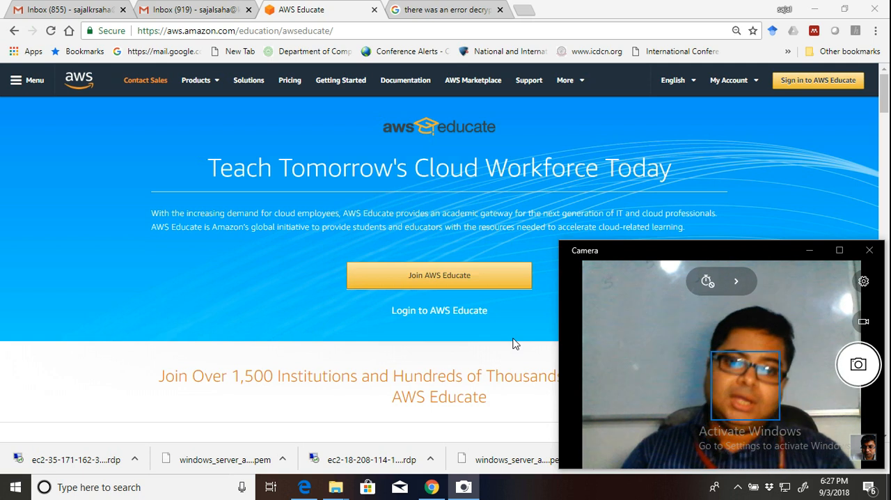
Sign in to AWS Educate from its landing page with the saved account credentials.
key(alt+Tab)
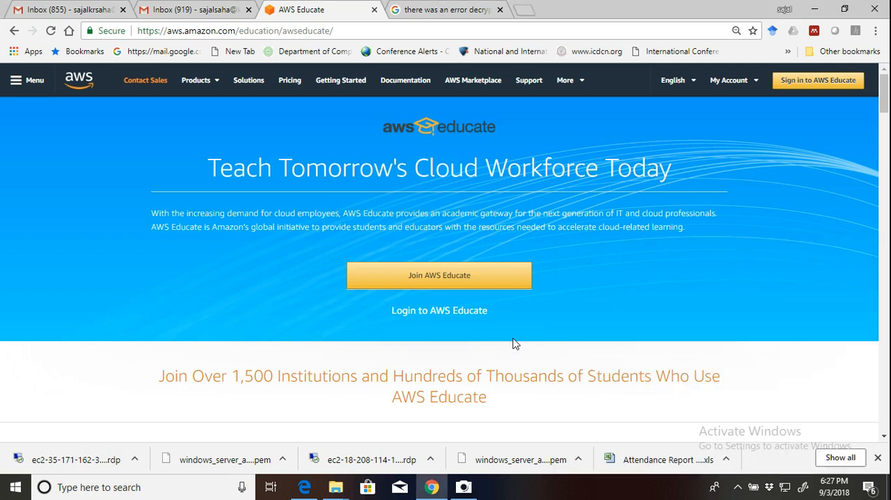
click(807, 84)
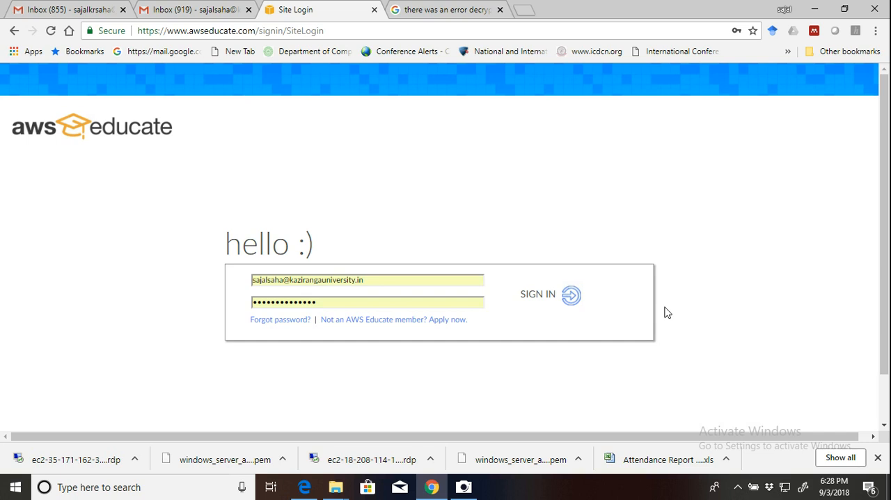
click(573, 298)
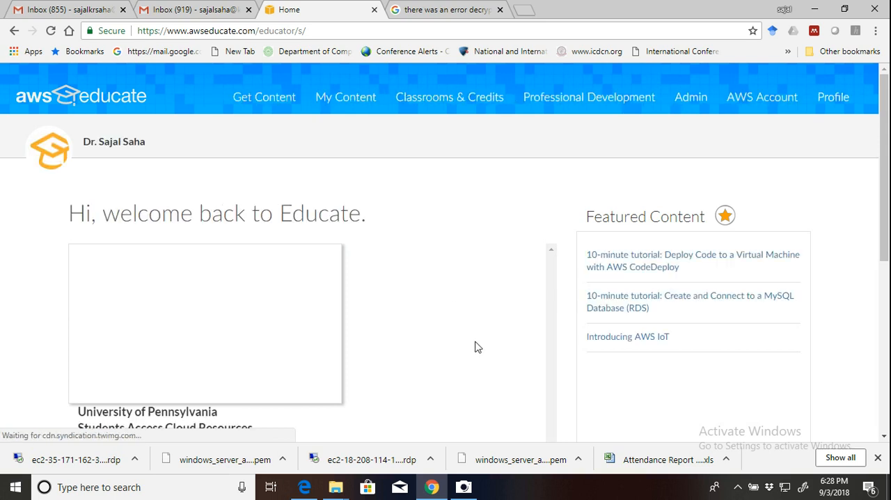
Open the My Classrooms page from the AWS Educate educator home page.
scroll(478, 347, down, 3)
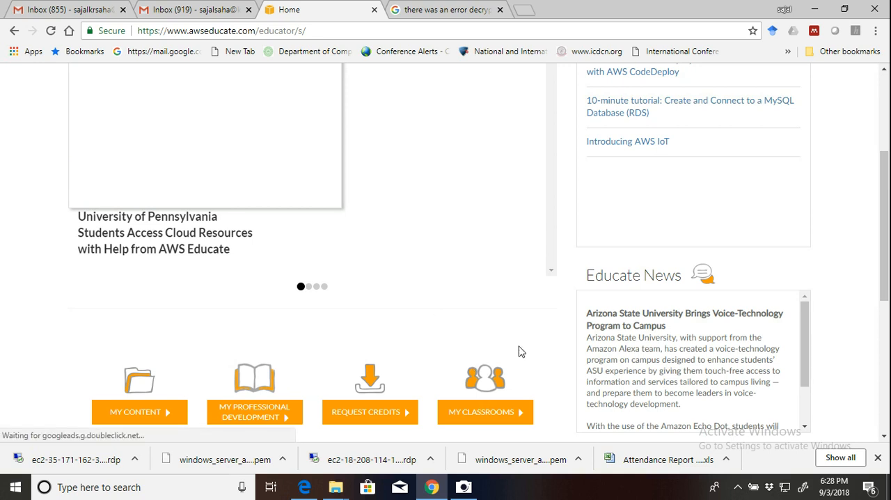
scroll(504, 308, down, 2)
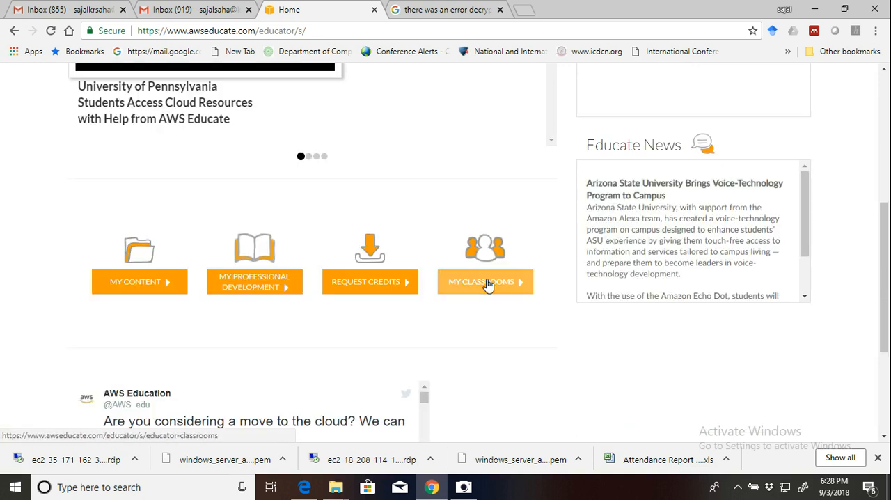
click(487, 283)
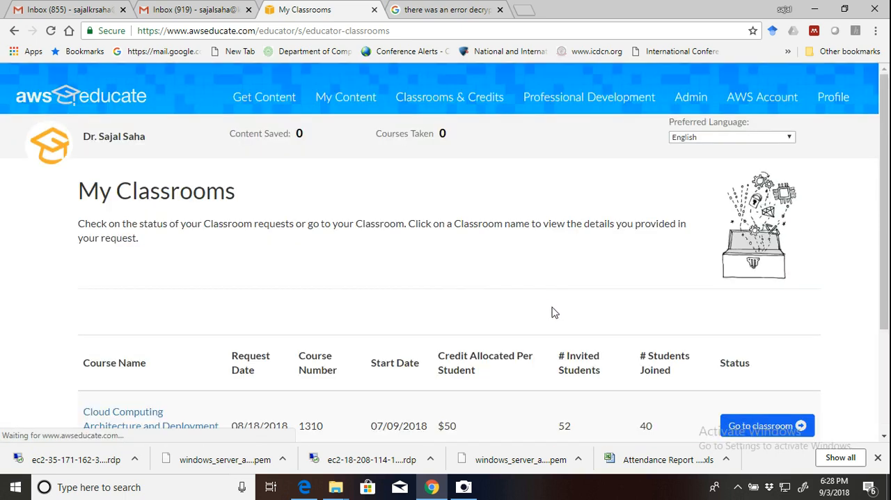
Go to the Cloud Computing Architecture and Deployment Models classroom and continue to the third-party Vocareum site.
scroll(555, 313, down, 3)
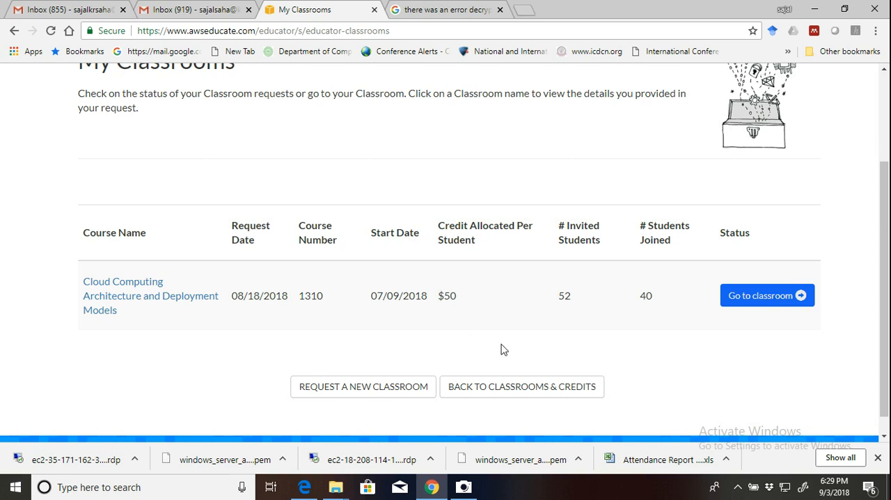
scroll(745, 341, up, 2)
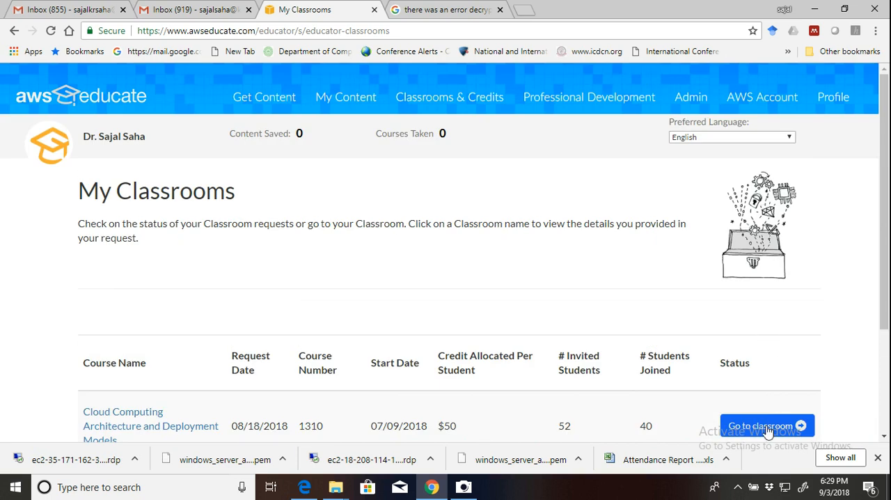
scroll(787, 381, down, 2)
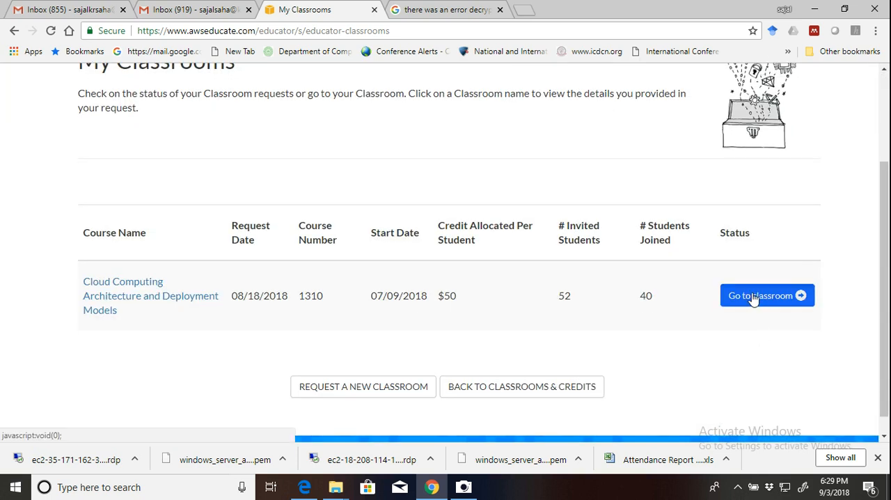
click(753, 297)
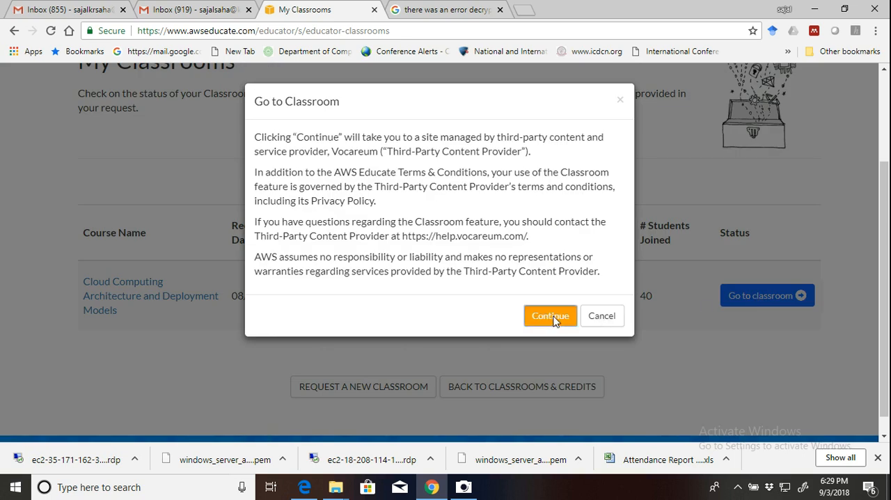
click(550, 316)
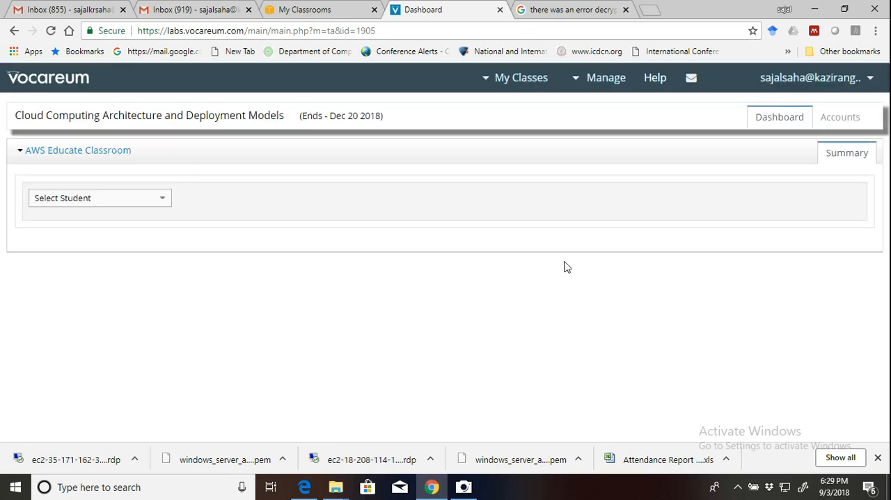
Open the class's accounts list and examine the students' enrolment status, budget, expense and resource usage.
click(844, 122)
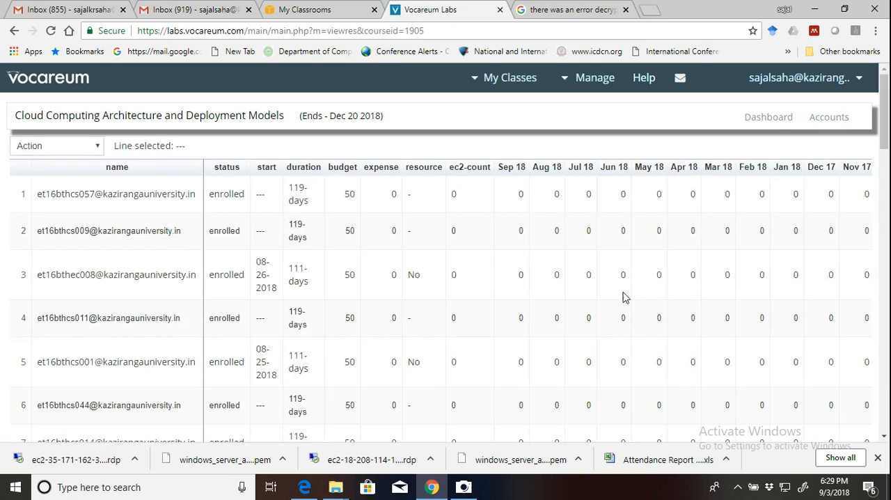
scroll(480, 252, down, 5)
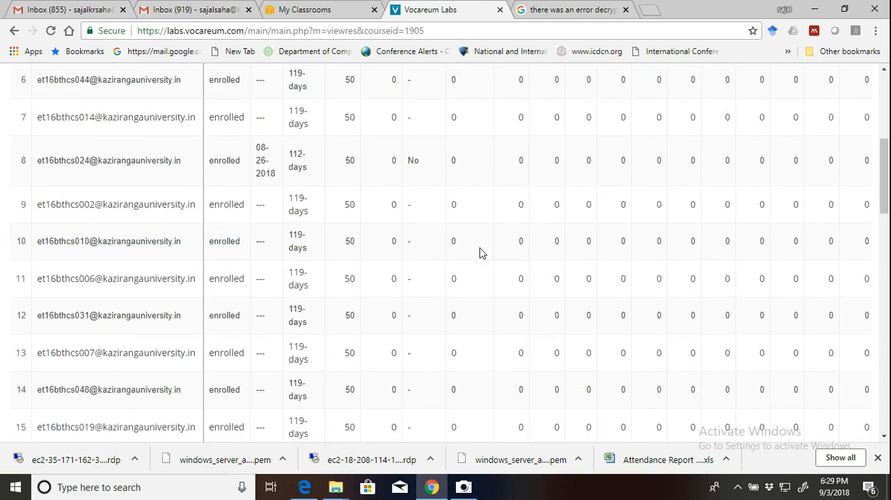
scroll(479, 252, down, 7)
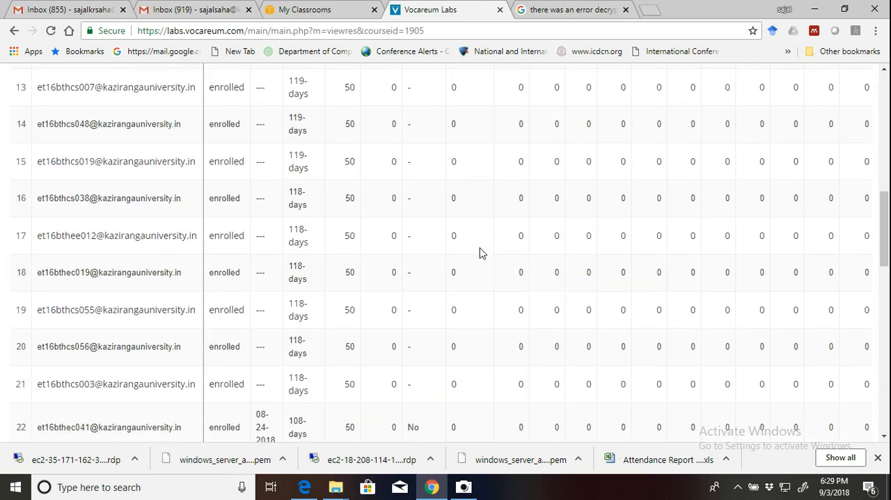
scroll(479, 252, down, 8)
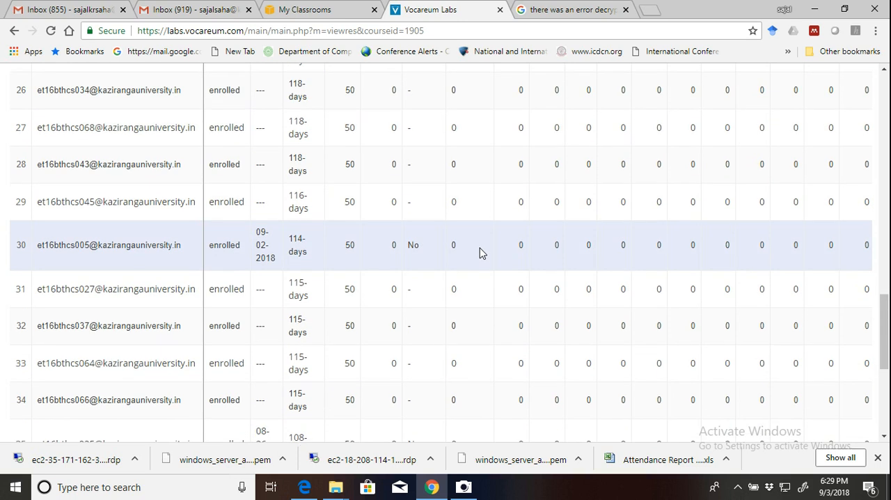
scroll(480, 252, down, 1)
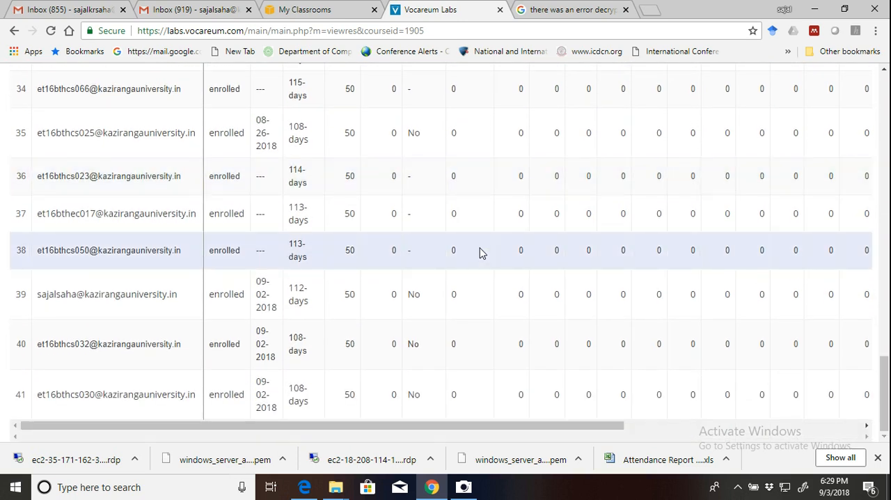
scroll(479, 252, up, 14)
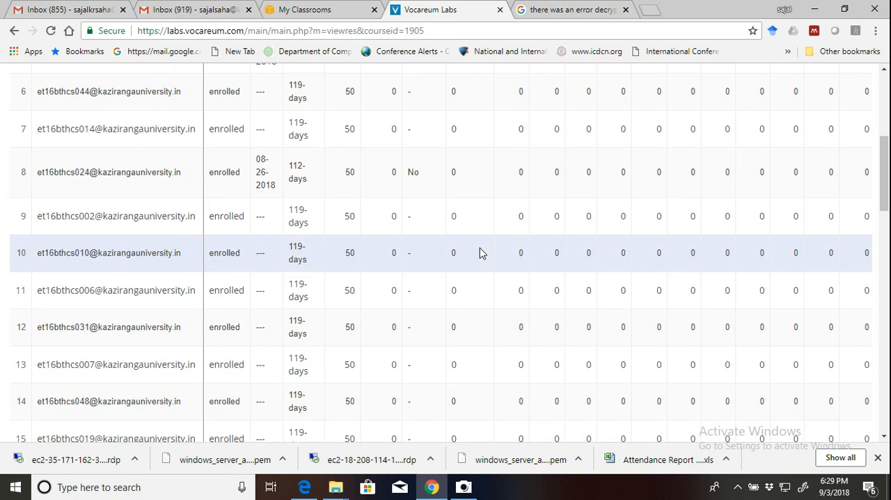
scroll(480, 252, up, 4)
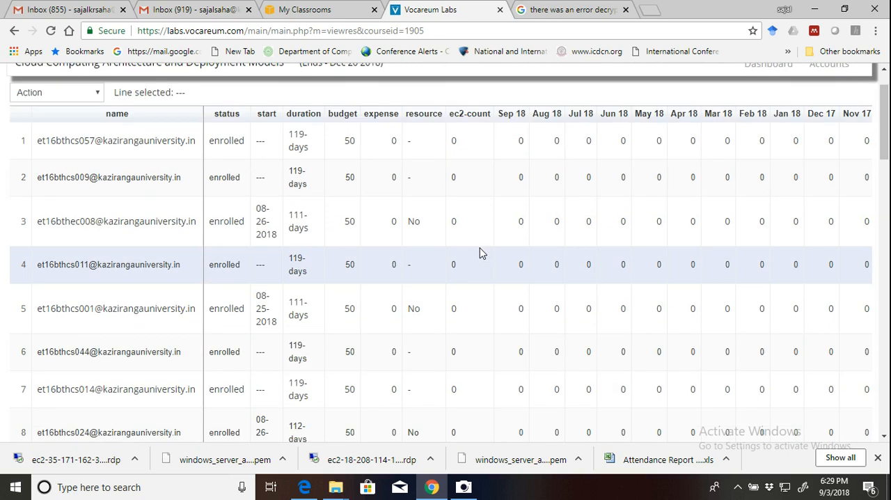
scroll(480, 252, up, 1)
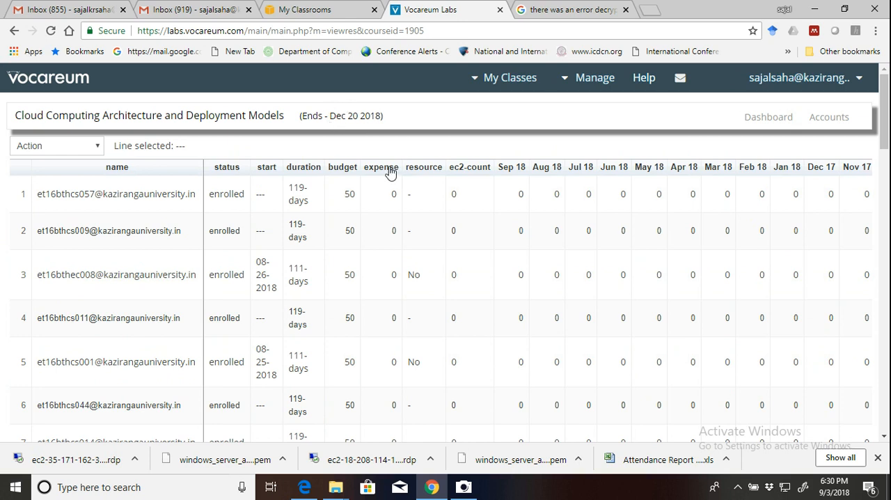
scroll(392, 225, down, 2)
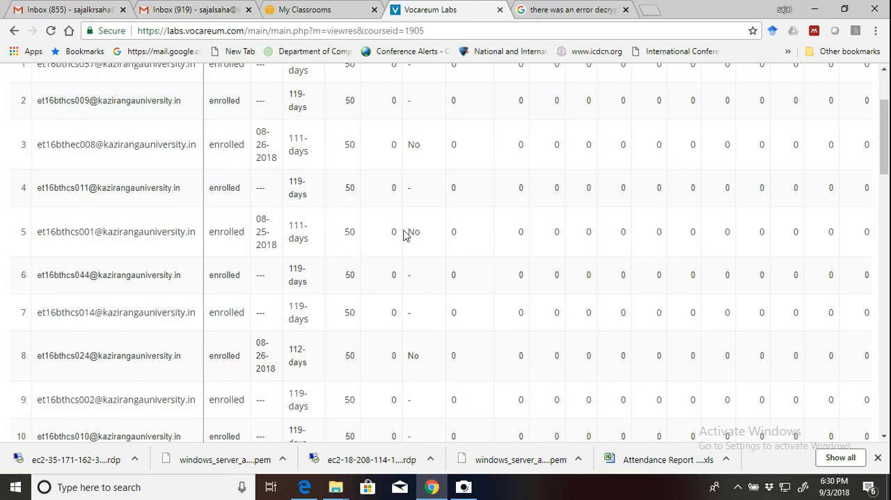
scroll(386, 256, down, 4)
scroll(388, 259, down, 14)
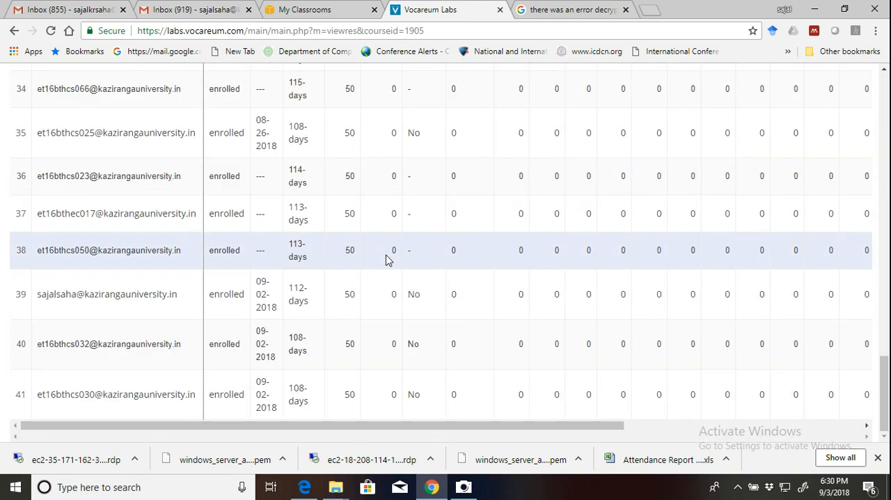
scroll(388, 259, up, 20)
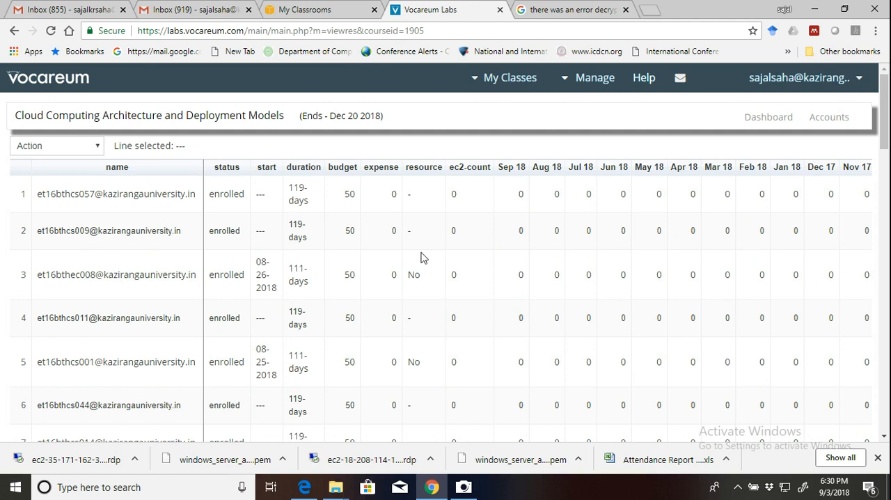
Open the Cloud Computing Architecture class from the class list and launch the AWS Console from its classroom account page.
click(515, 78)
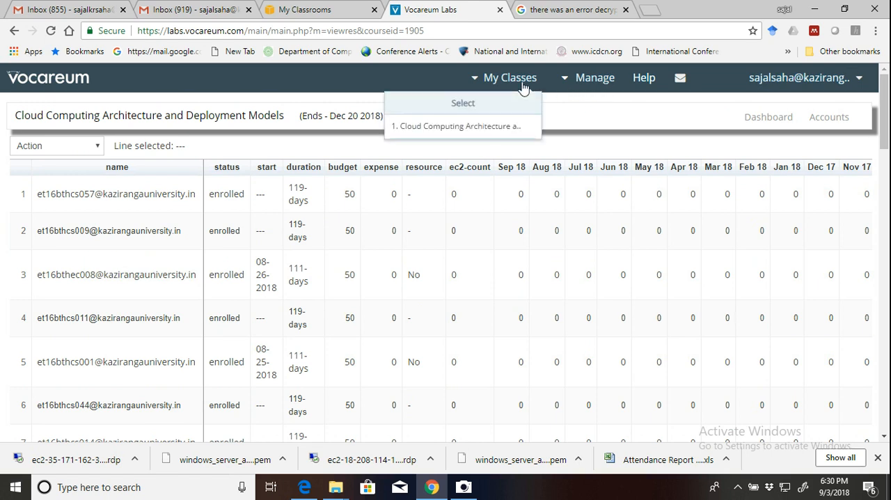
click(487, 127)
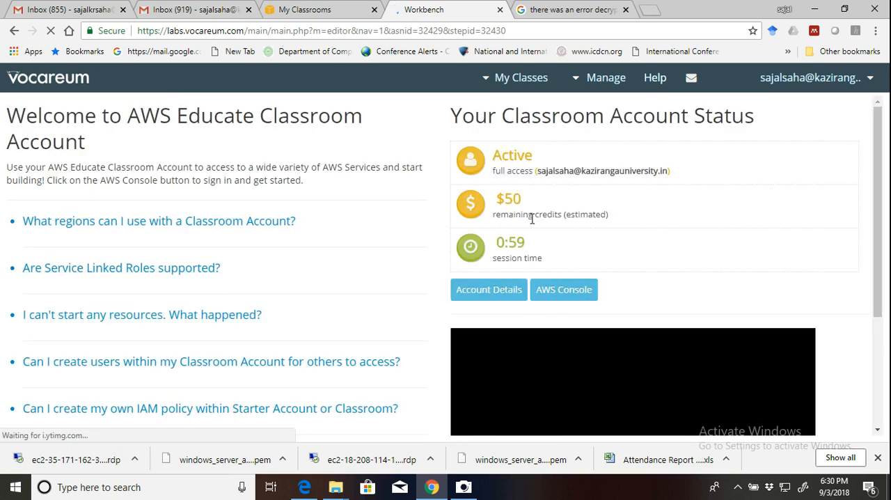
click(571, 296)
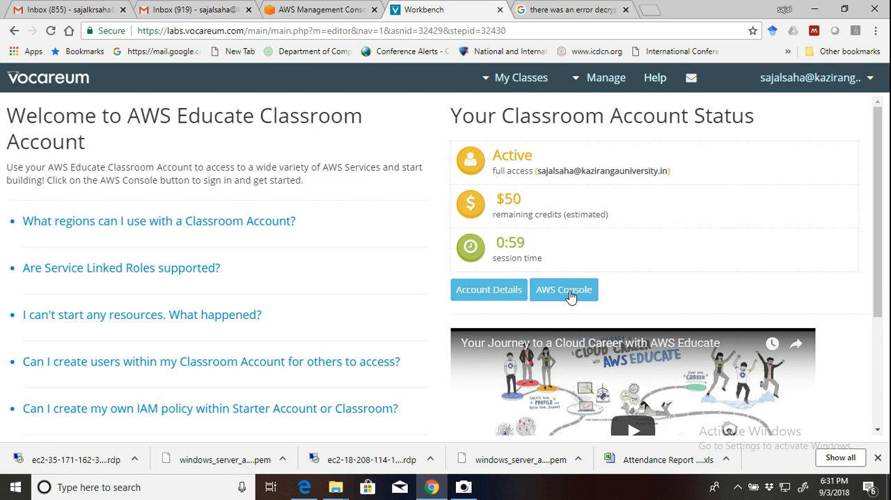
click(562, 290)
scroll(638, 290, down, 3)
scroll(561, 293, up, 3)
Switch to the AWS Management Console and open the account's My Billing Dashboard page.
click(341, 12)
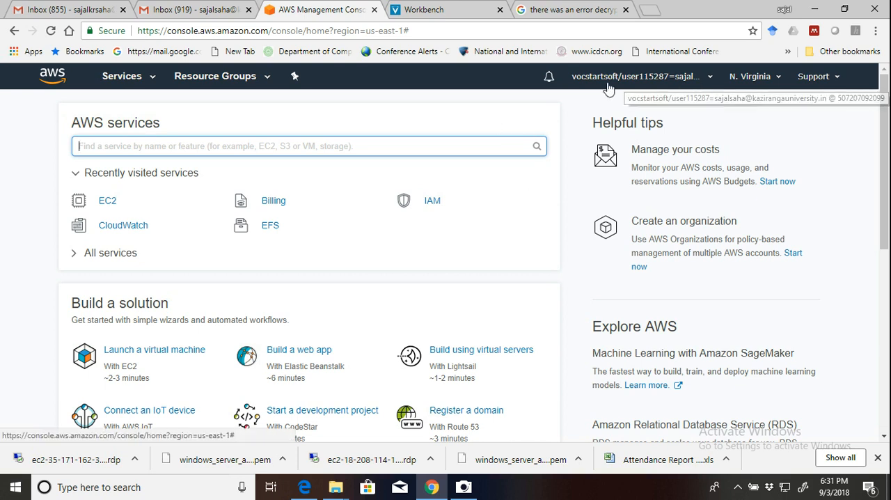
click(702, 78)
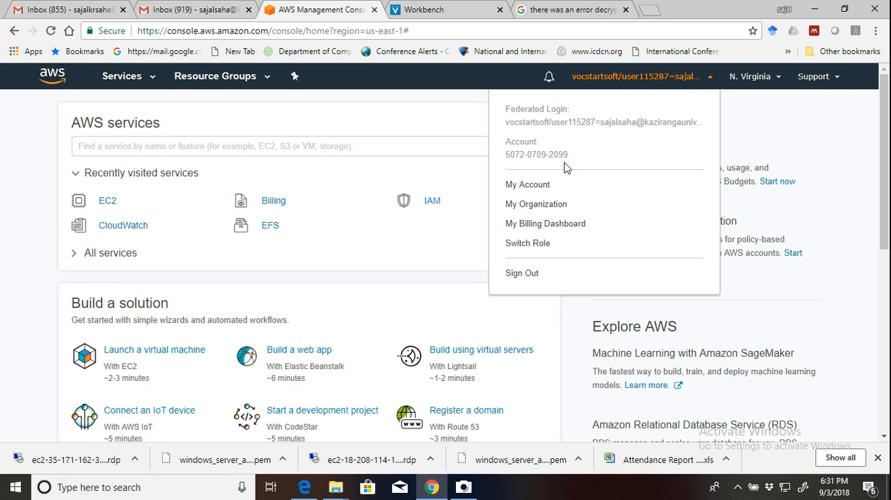
click(538, 229)
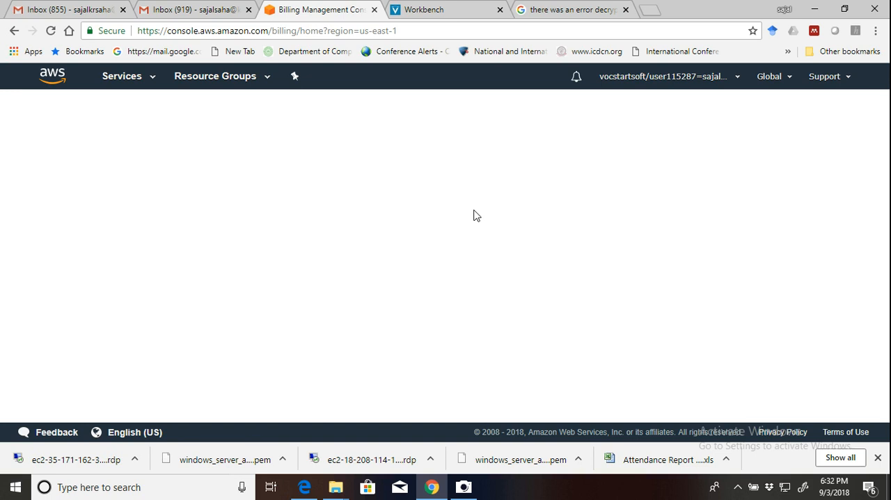
Disable Quick Heal virus protection with the Turn on after 30 minutes option, and reload the billing page.
click(738, 487)
click(600, 325)
click(738, 488)
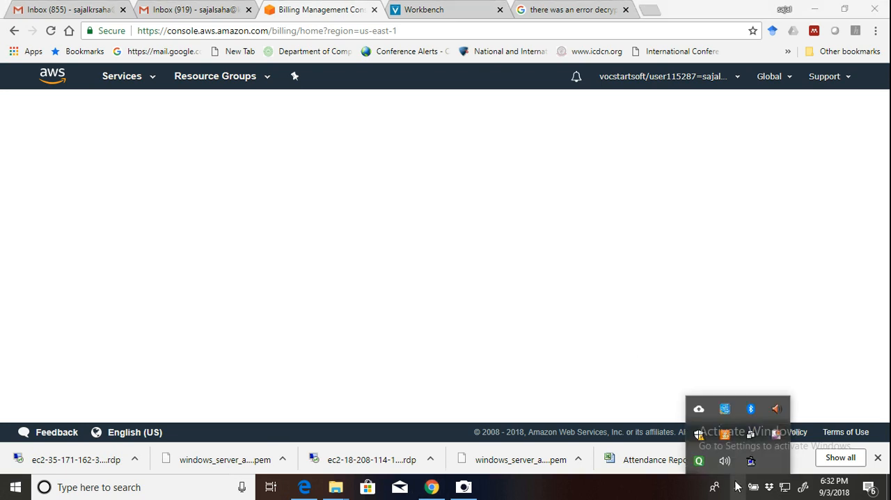
right_click(699, 461)
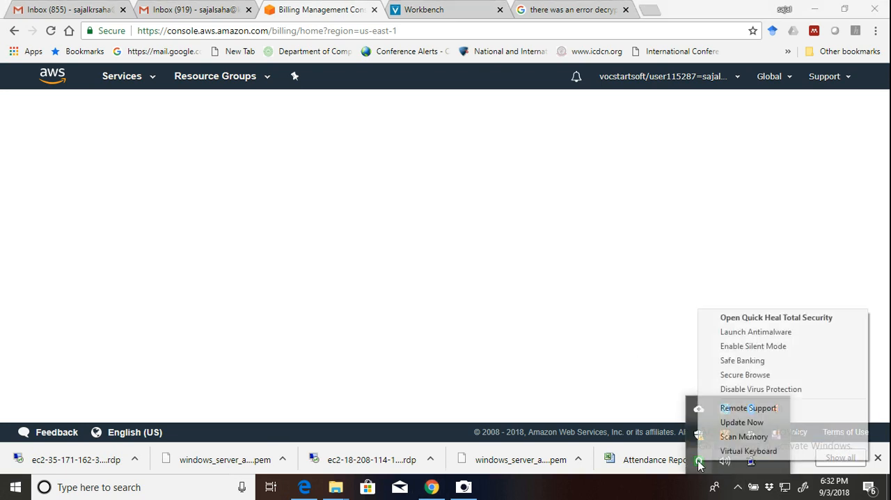
click(729, 390)
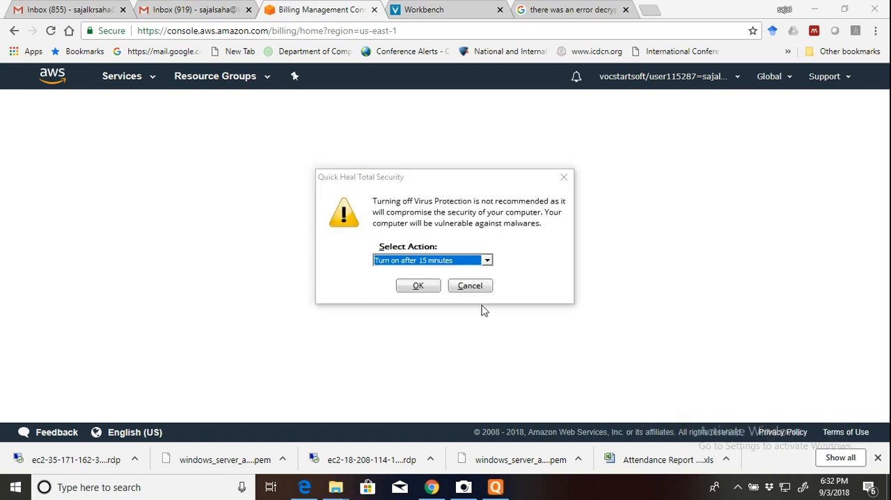
click(486, 262)
click(474, 280)
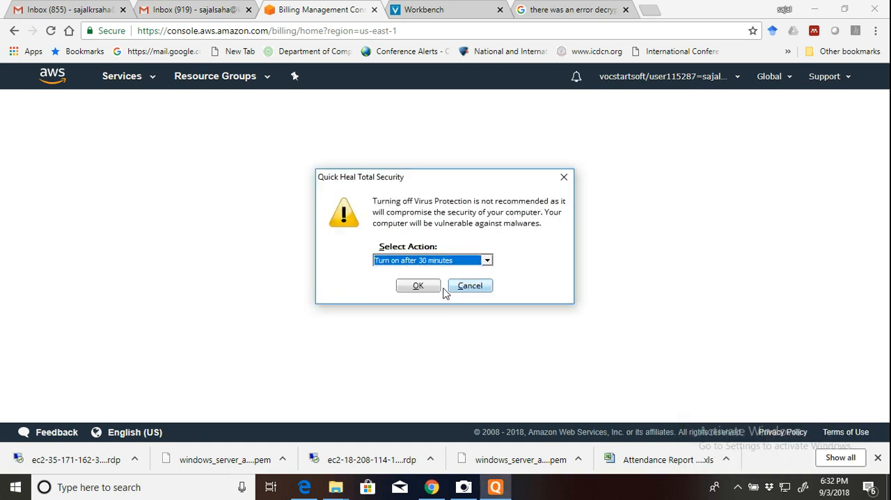
click(424, 287)
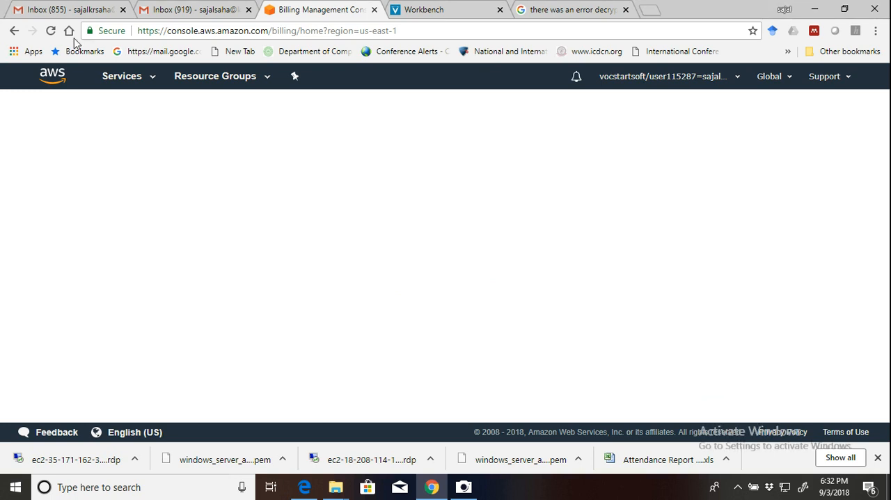
click(51, 32)
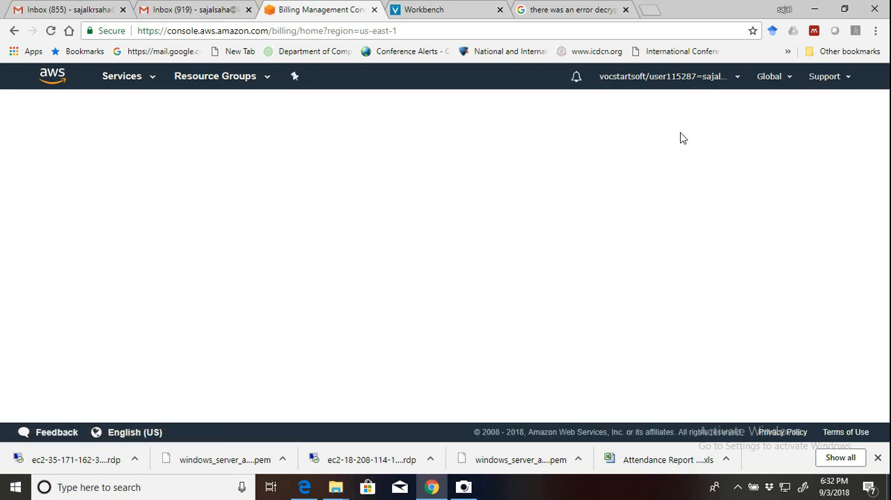
Open the EC2 dashboard's Running Instances list and select the stopped instance.
click(131, 76)
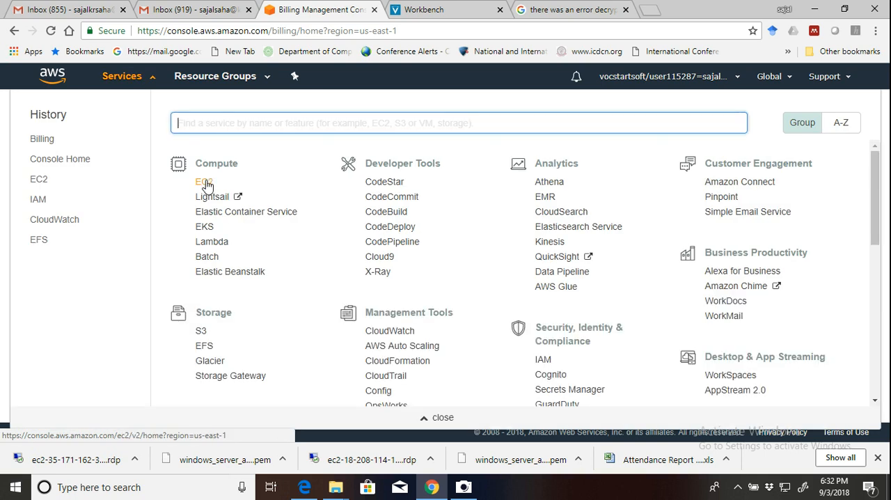
click(204, 182)
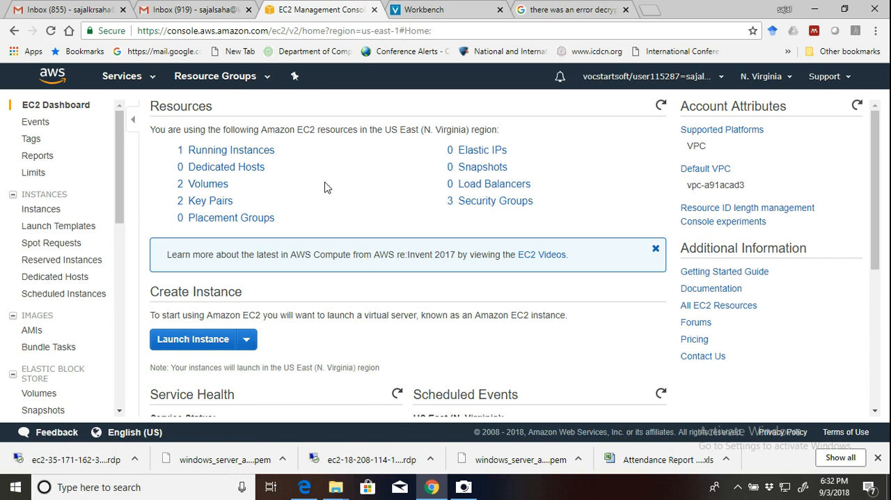
click(213, 152)
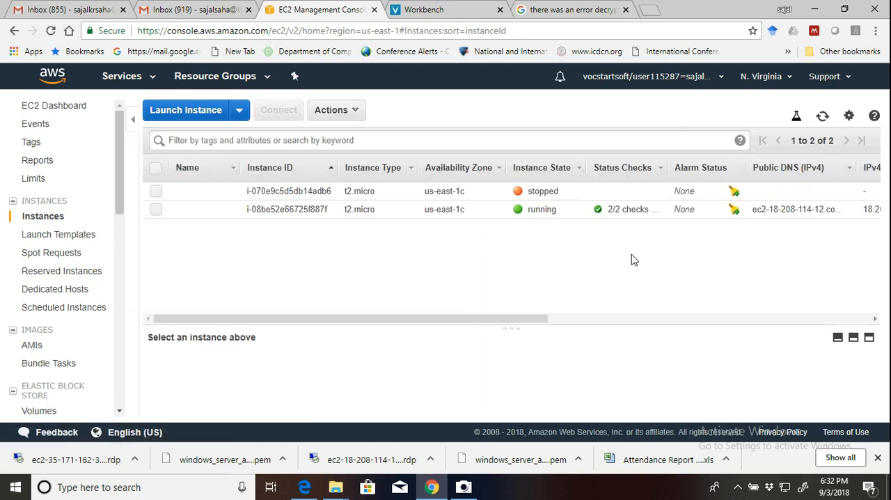
drag(528, 318, 412, 326)
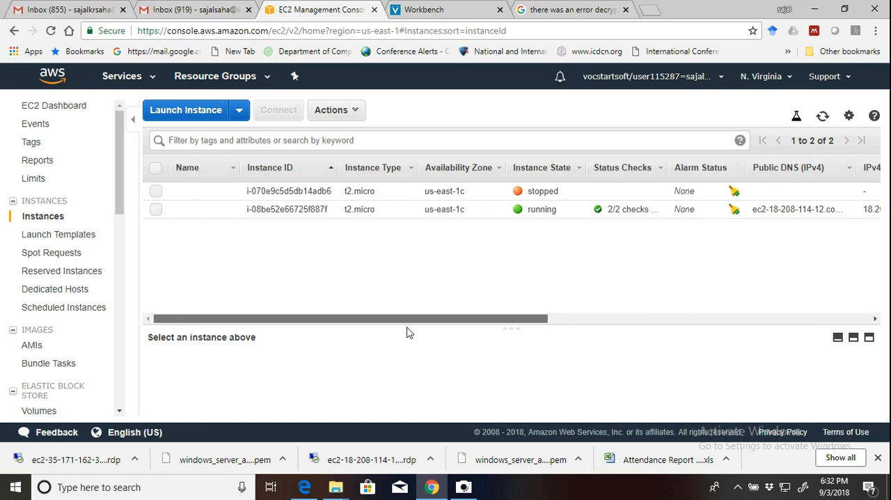
click(157, 191)
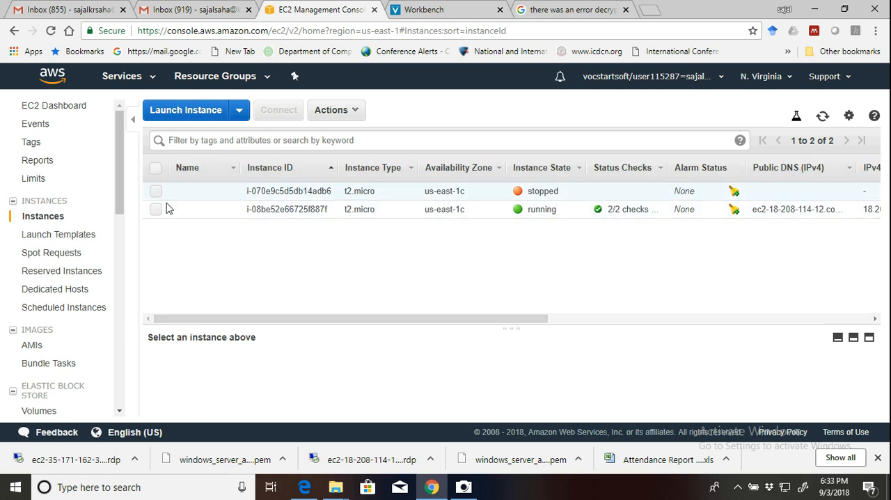
Start launching a new EC2 instance and choose the Microsoft Windows Server 2016 Base image.
click(186, 117)
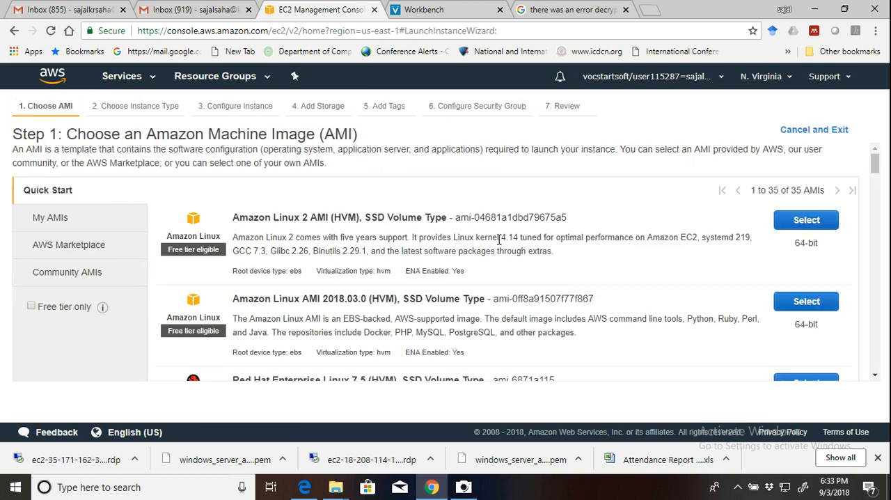
scroll(596, 268, down, 6)
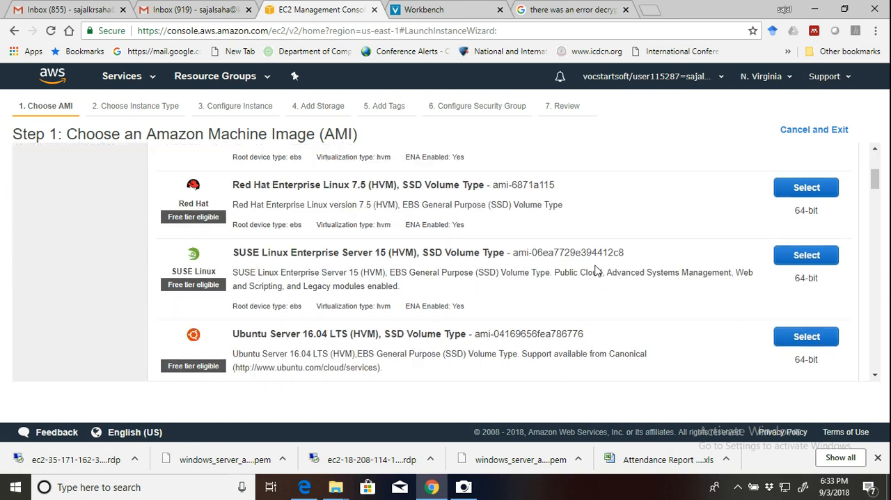
scroll(595, 268, down, 3)
scroll(596, 268, up, 1)
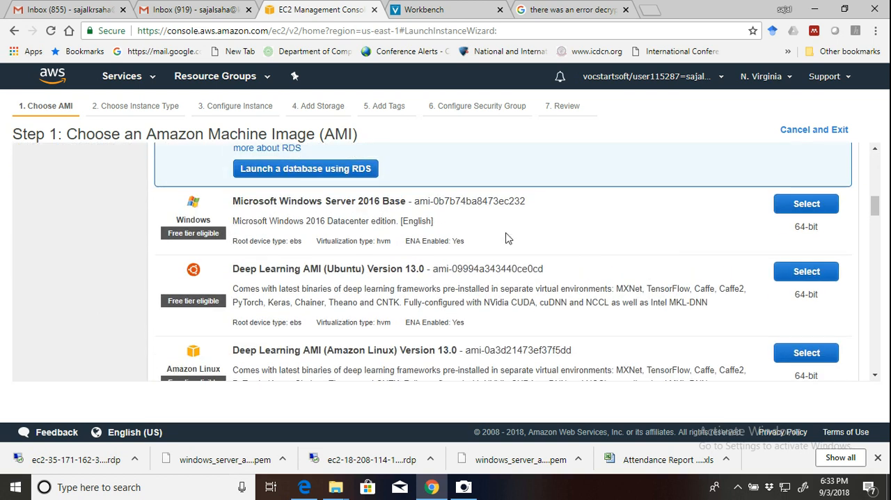
click(792, 204)
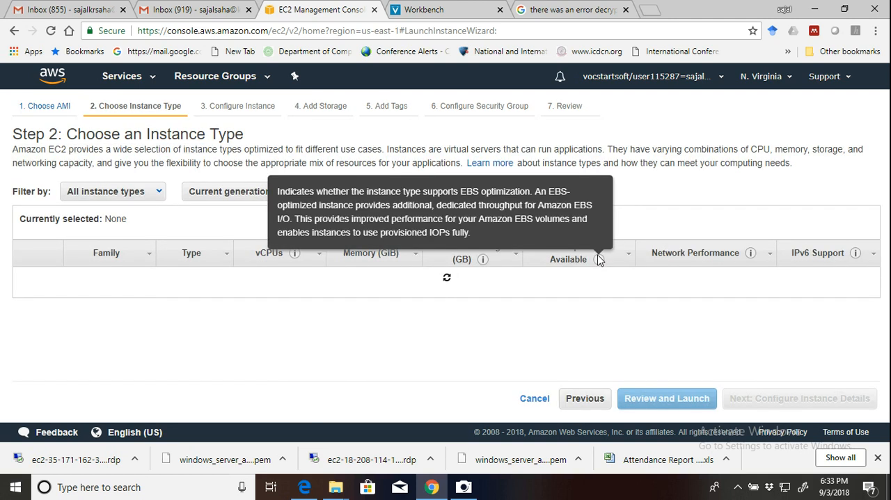
Choose the General purpose t2.medium instance type for the new instance.
scroll(430, 344, down, 1)
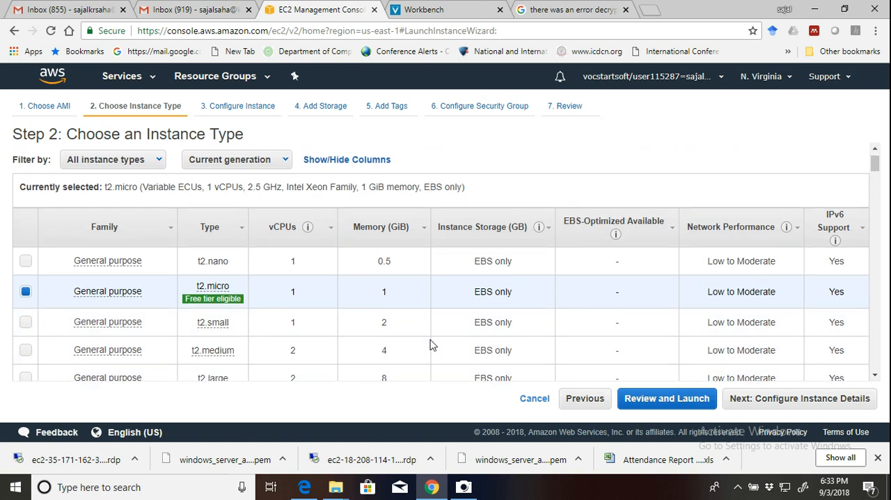
scroll(430, 345, down, 1)
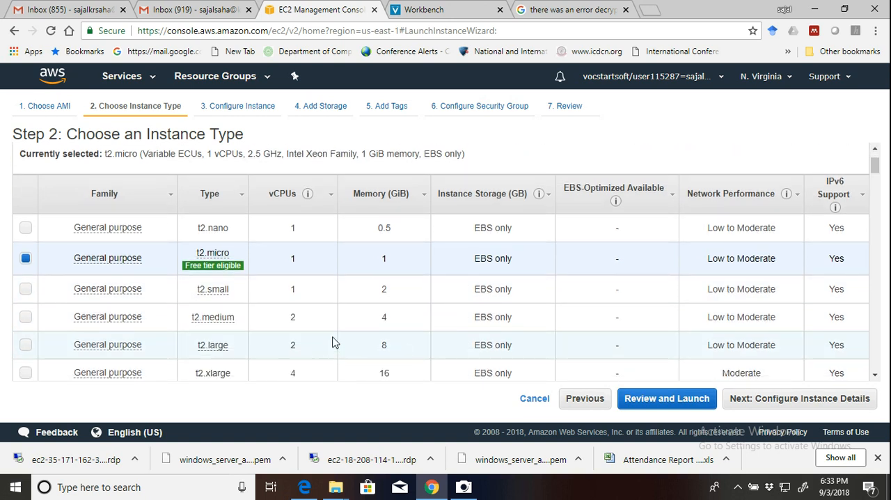
click(26, 319)
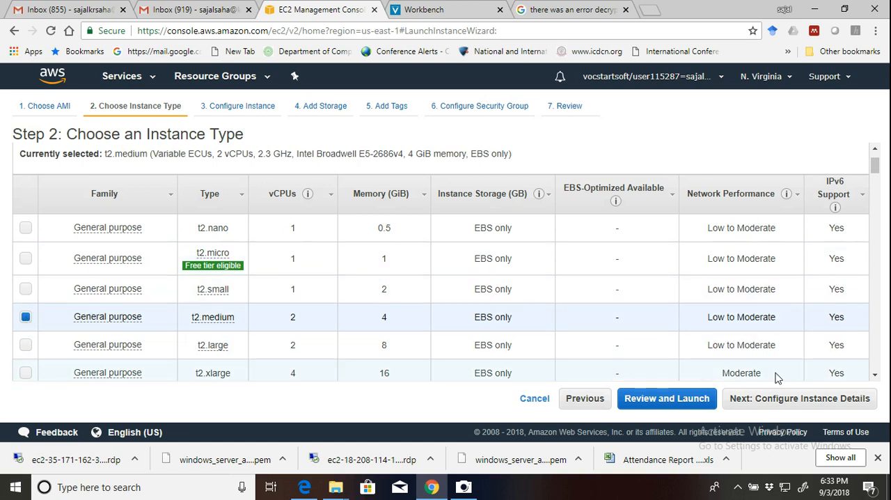
Sort the instance types by network performance and examine the available families, memory, storage and network options.
click(794, 197)
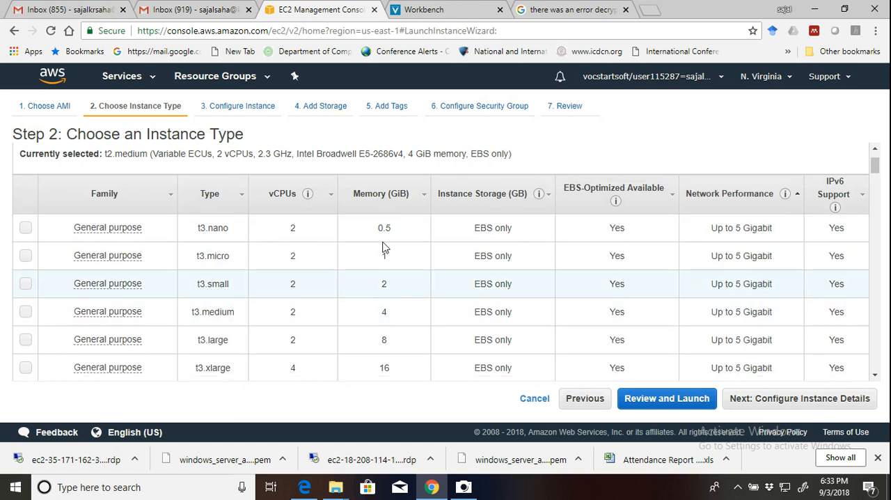
click(799, 198)
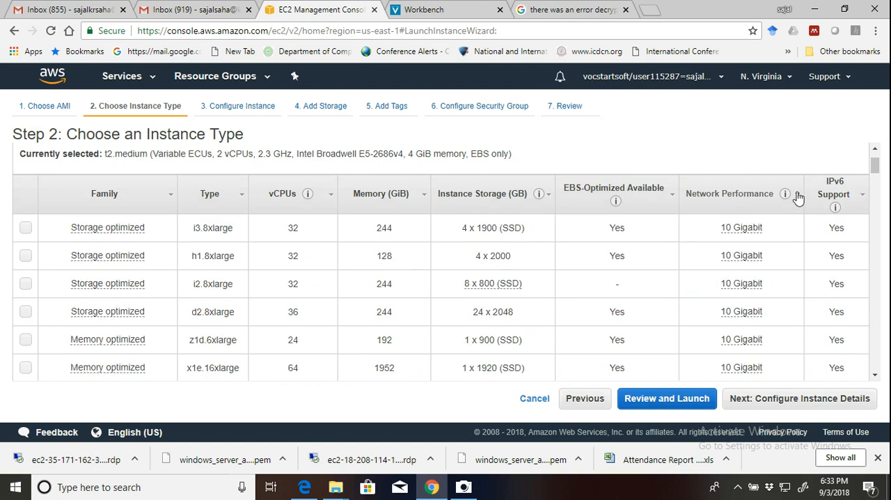
click(799, 197)
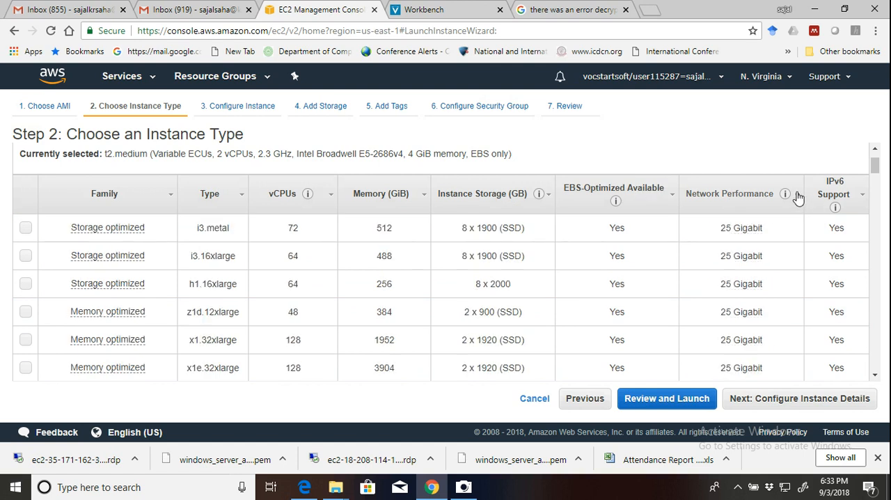
scroll(734, 311, up, 1)
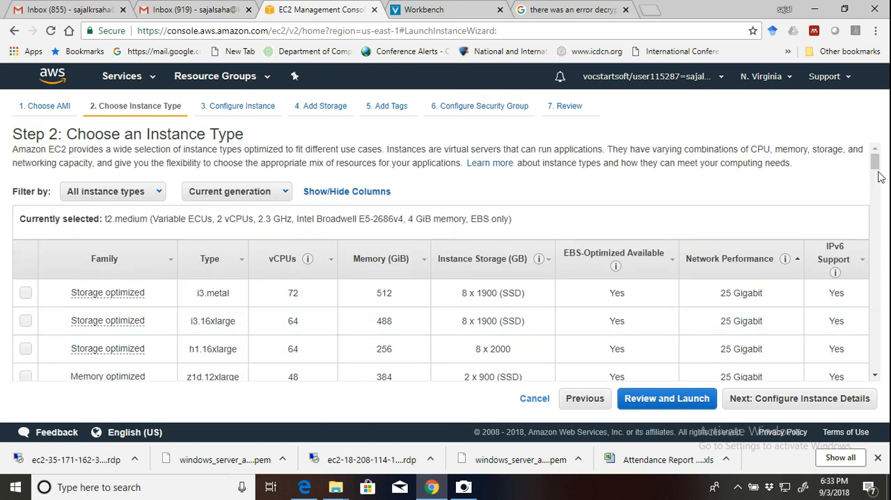
click(767, 267)
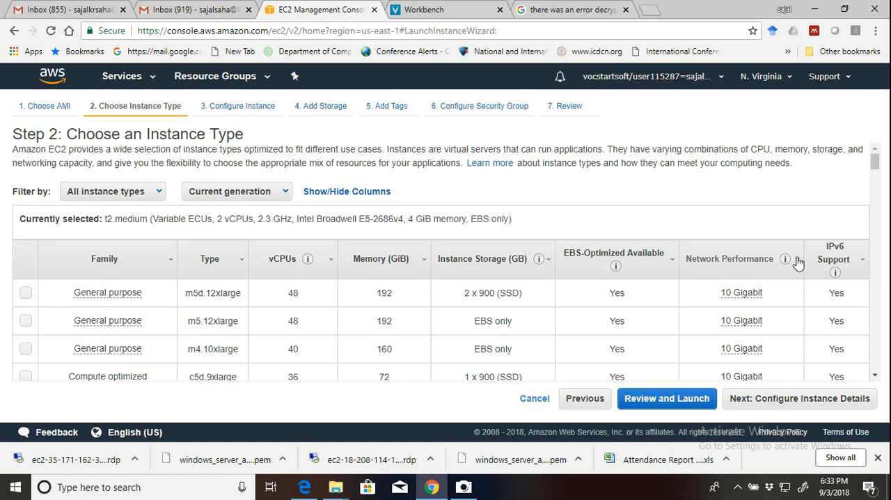
click(798, 262)
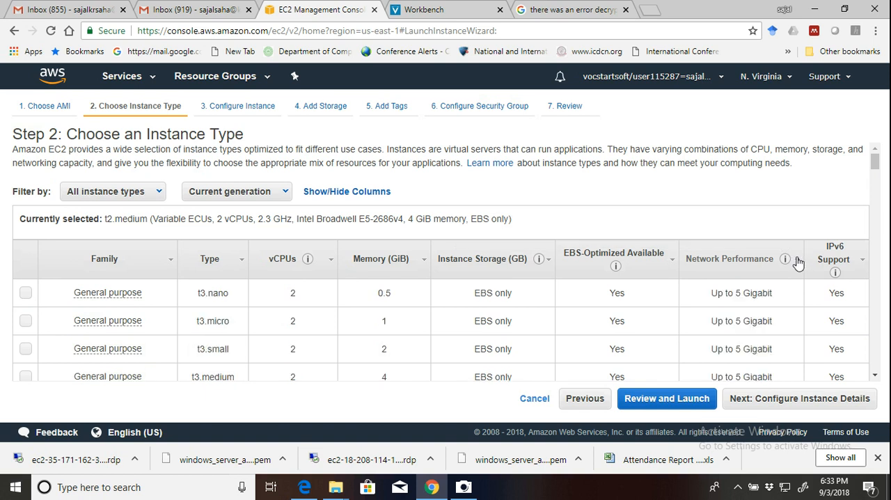
click(798, 262)
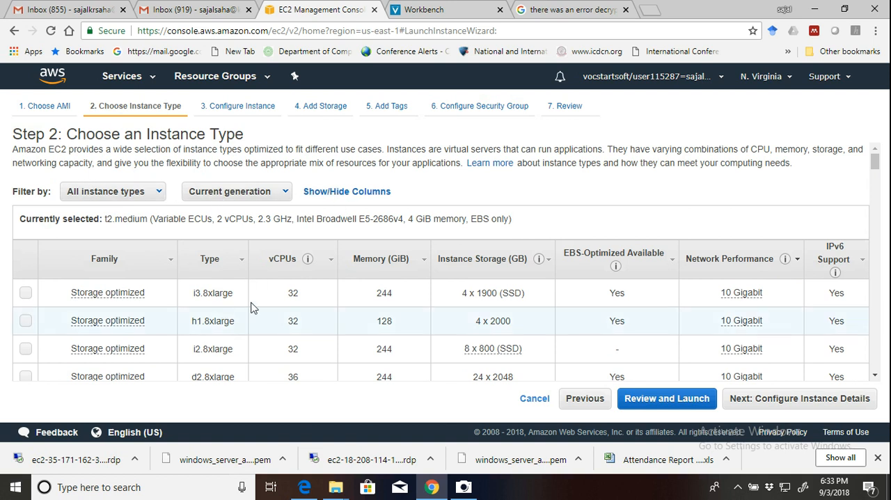
drag(875, 161, 876, 269)
drag(879, 308, 875, 391)
drag(877, 370, 887, 320)
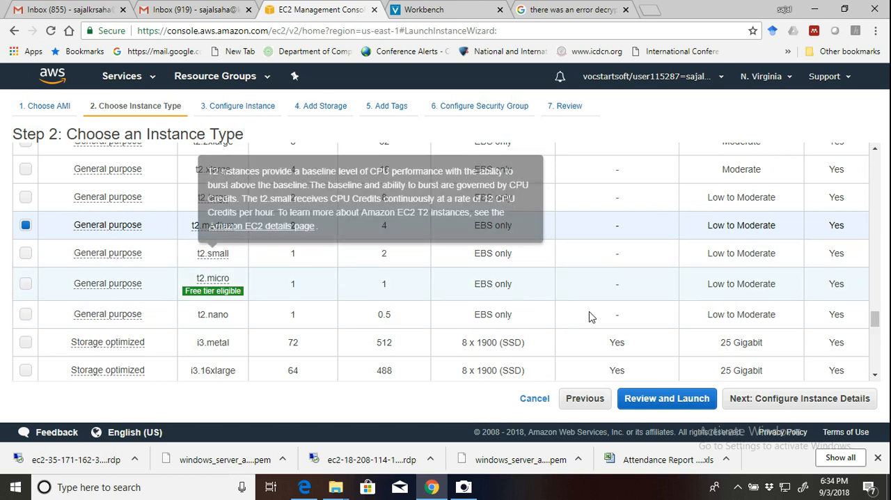
Review the instance details, keep the default configuration and storage settings, and proceed to the Add Tags stage.
click(763, 403)
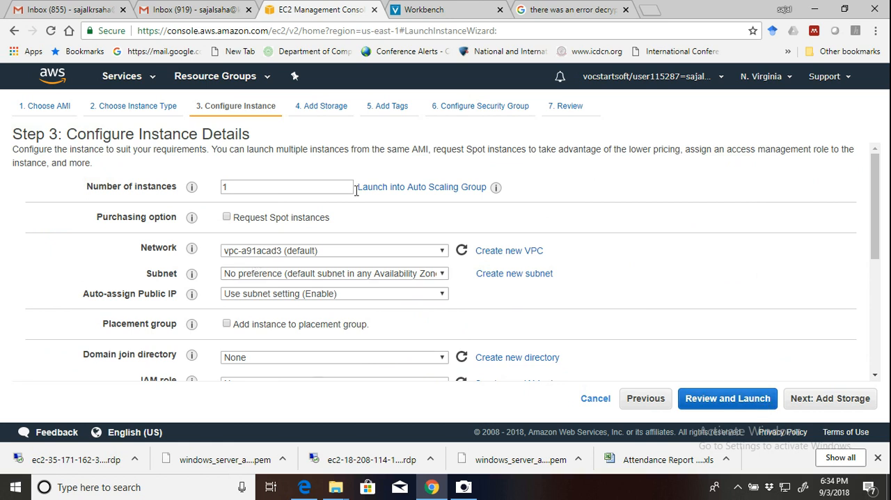
scroll(647, 291, down, 1)
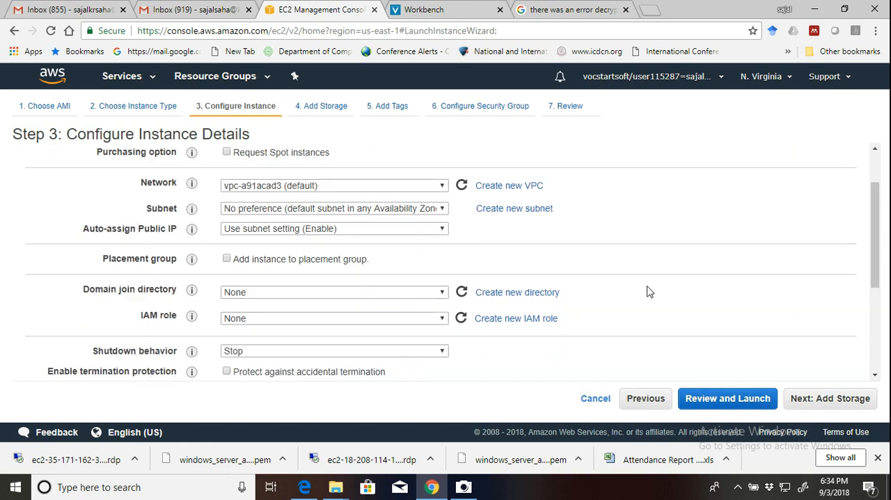
scroll(647, 291, down, 3)
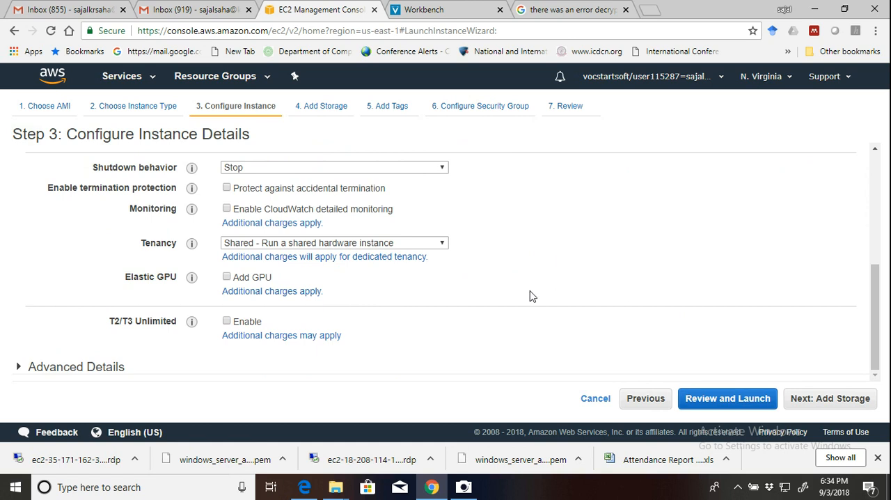
click(800, 398)
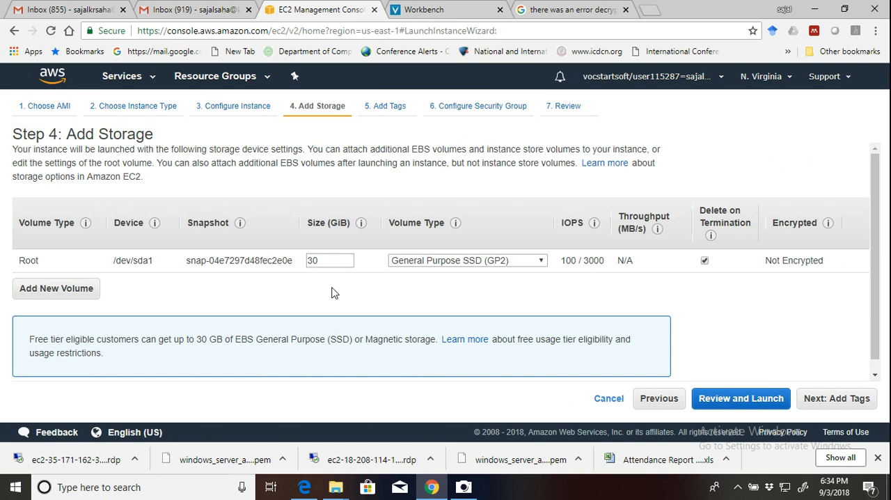
click(828, 403)
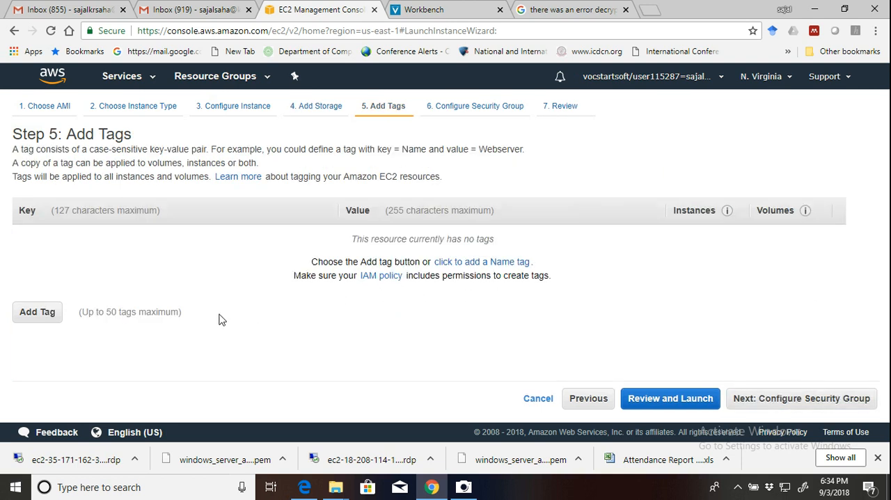
Add a tag with the key Windows_Server6 and the value 255 to the instance.
click(44, 314)
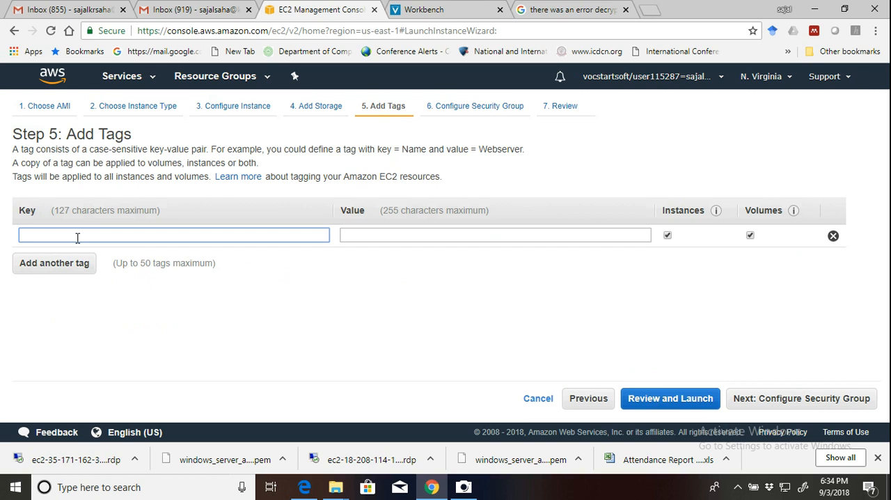
text(Win)
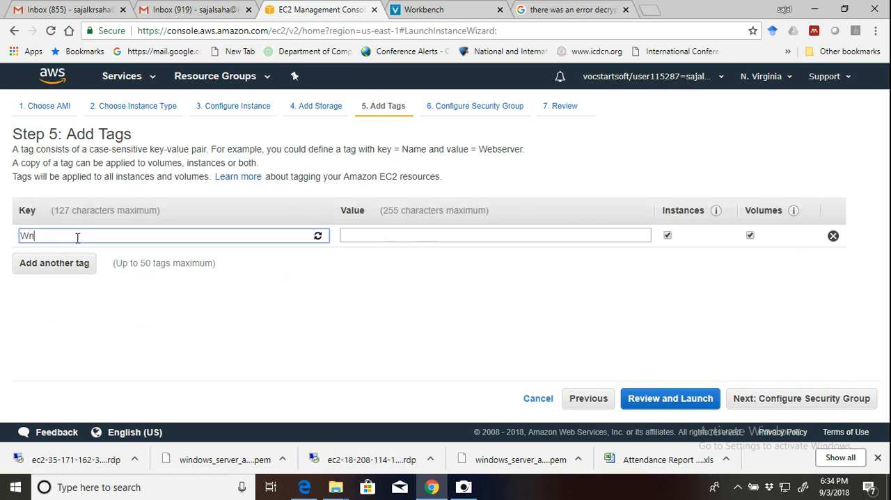
text(dows_serve)
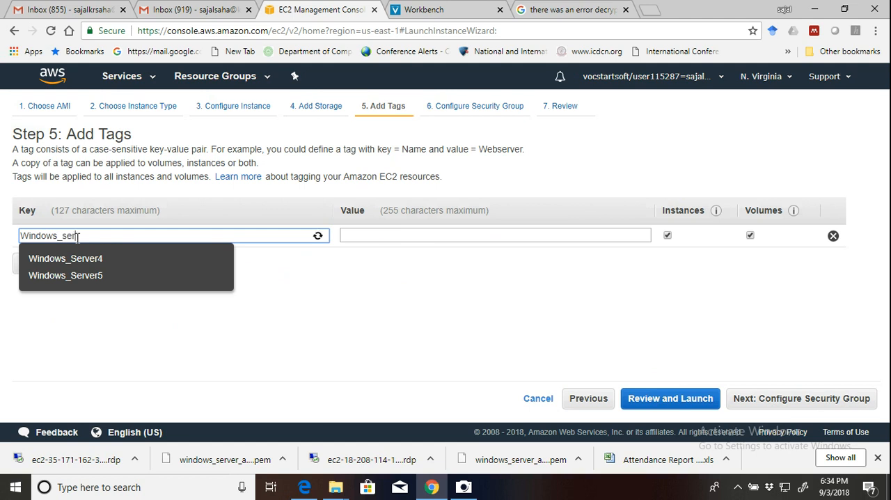
text(r)
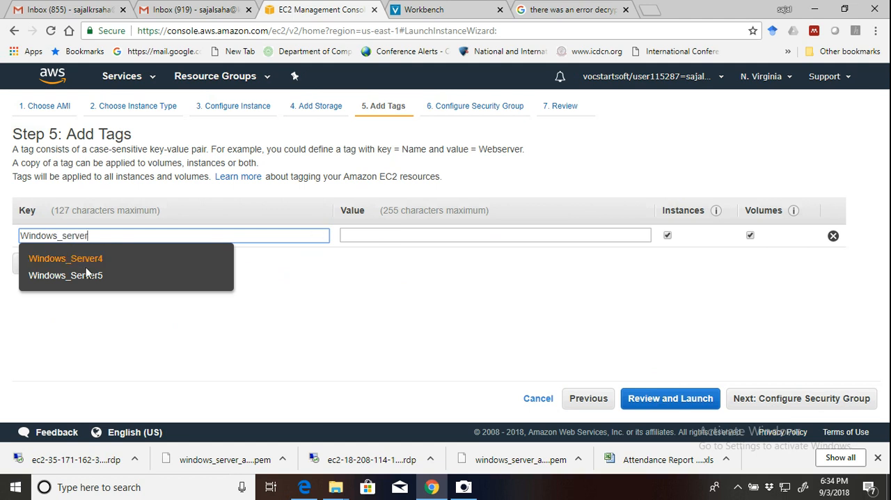
click(89, 277)
key(BackSpace)
text(6)
click(372, 236)
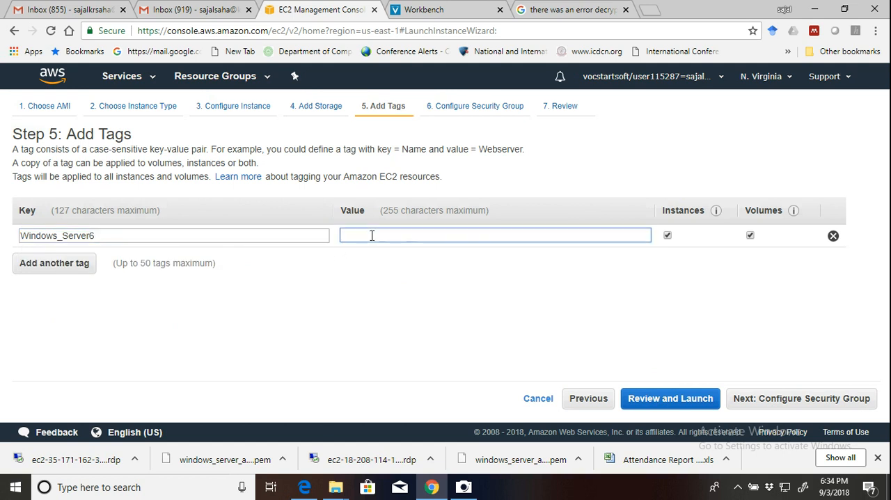
text(255)
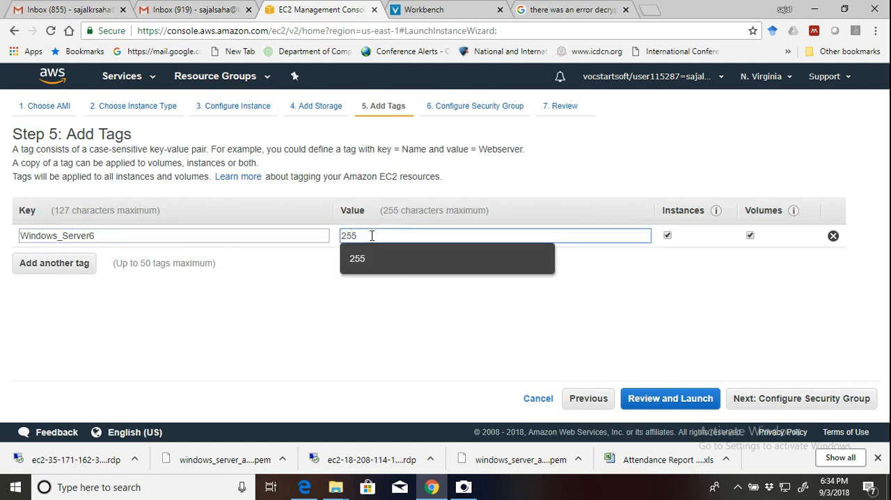
click(664, 313)
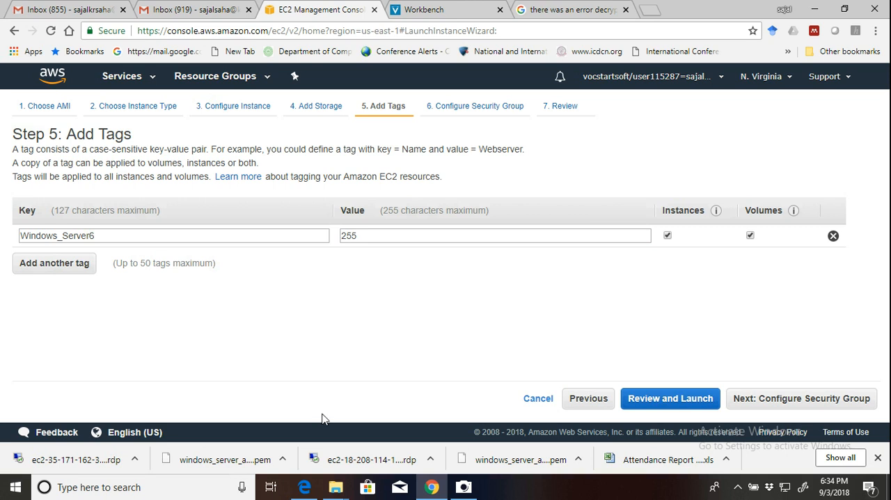
Proceed to Configure Security Group and set the RDP rule's source to My IP.
click(775, 404)
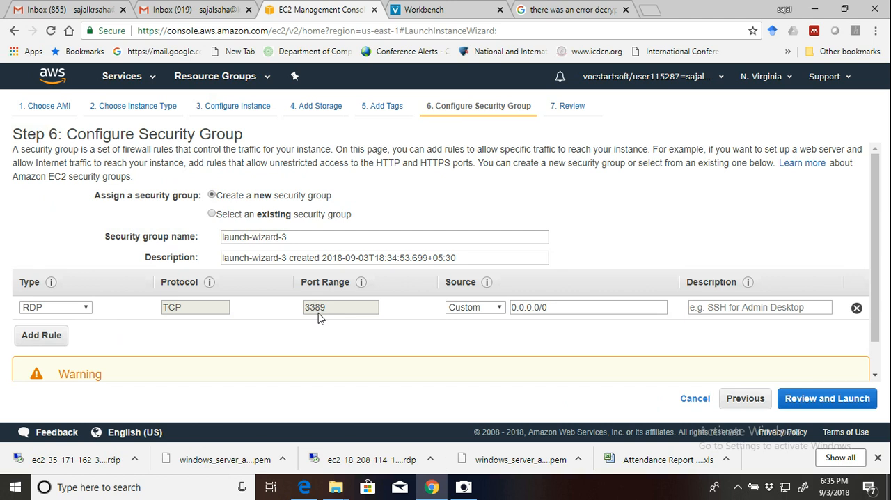
click(488, 305)
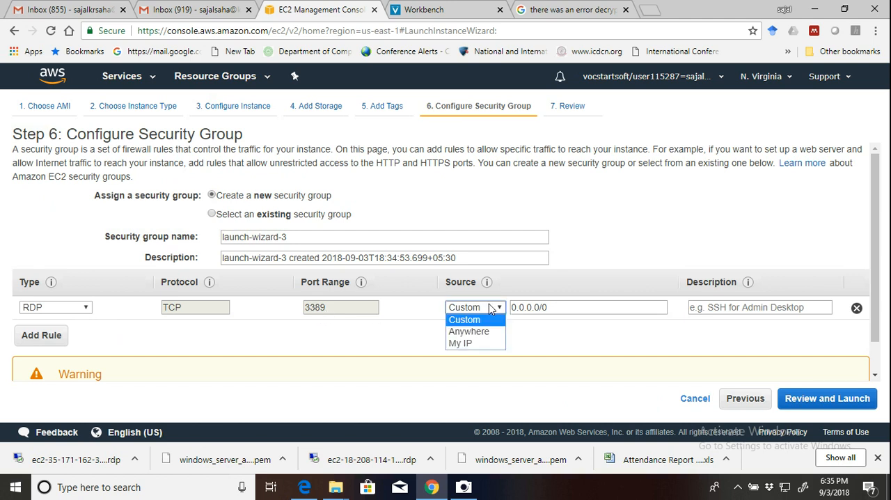
click(476, 344)
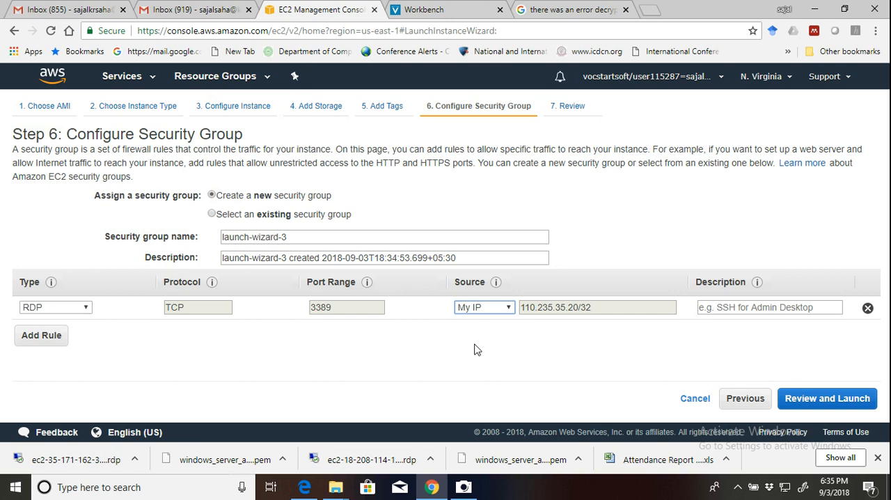
Enter RDP as the description of the RDP security rule and proceed to the Review Instance Launch stage.
click(730, 307)
text(RDP)
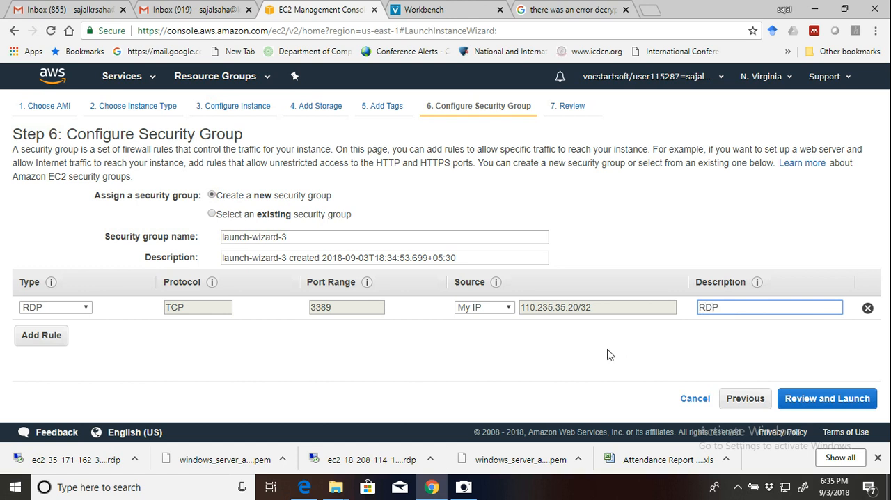
click(836, 402)
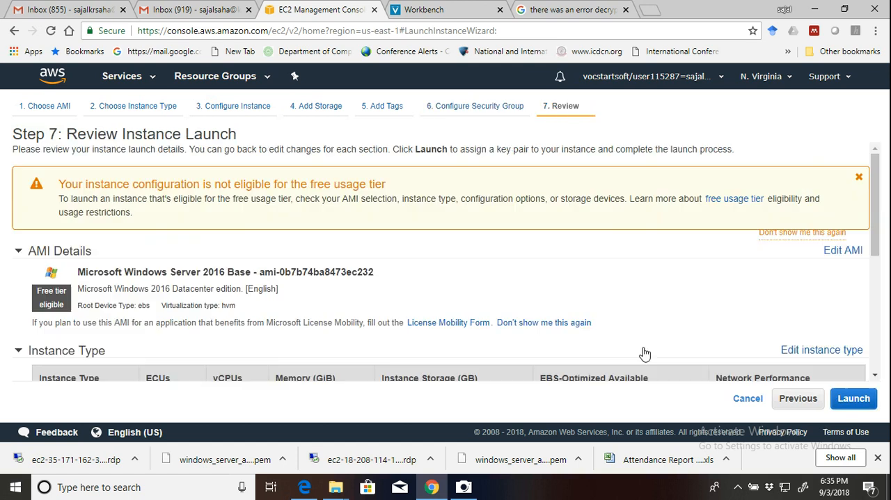
click(792, 399)
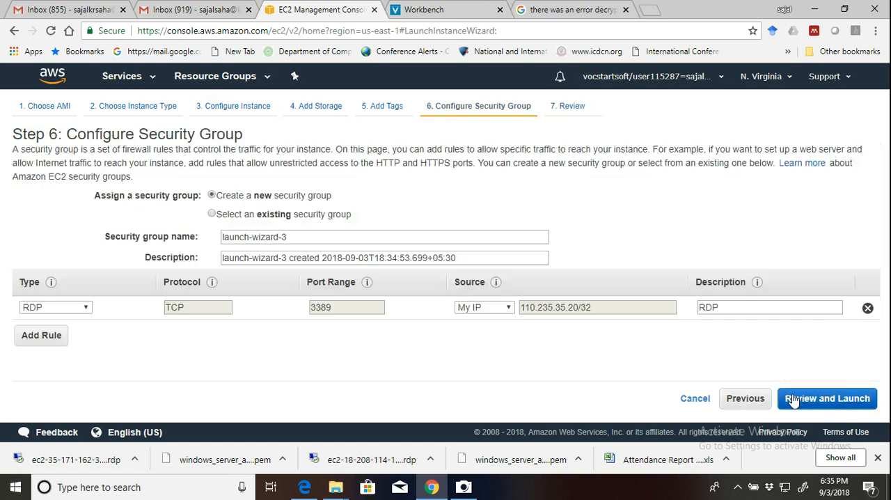
click(849, 403)
Review the launch summary: instance type, security group, instance details, storage and tags, expanding the collapsed sections.
scroll(583, 327, down, 2)
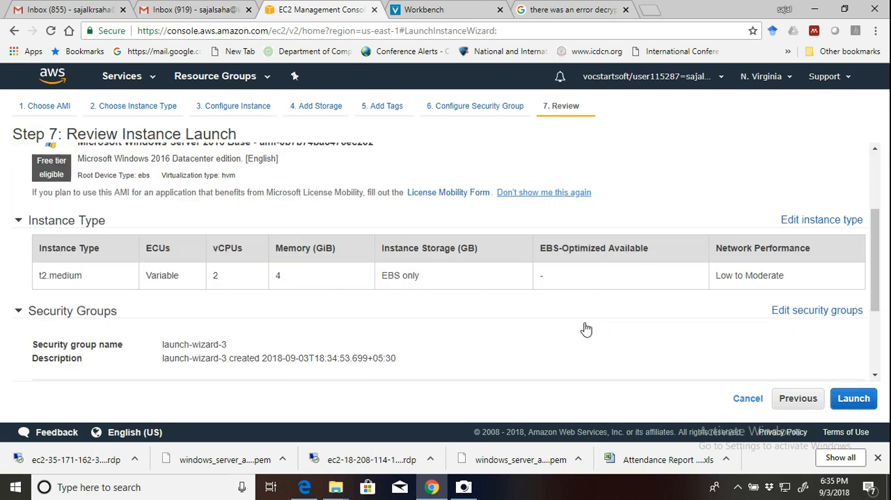
scroll(586, 329, down, 1)
scroll(586, 329, up, 1)
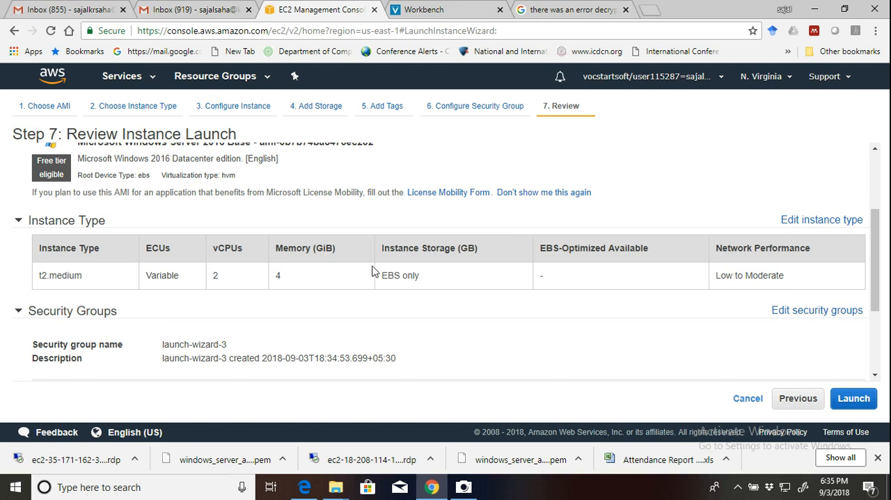
scroll(622, 347, down, 1)
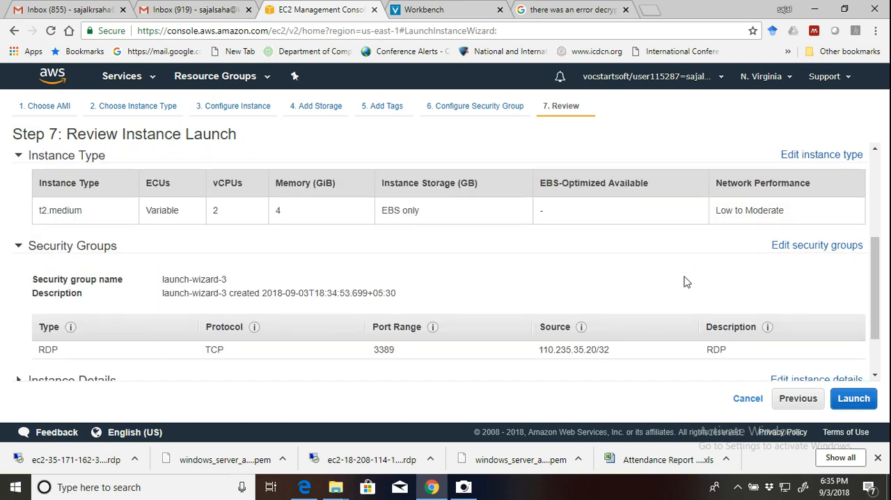
scroll(684, 281, down, 1)
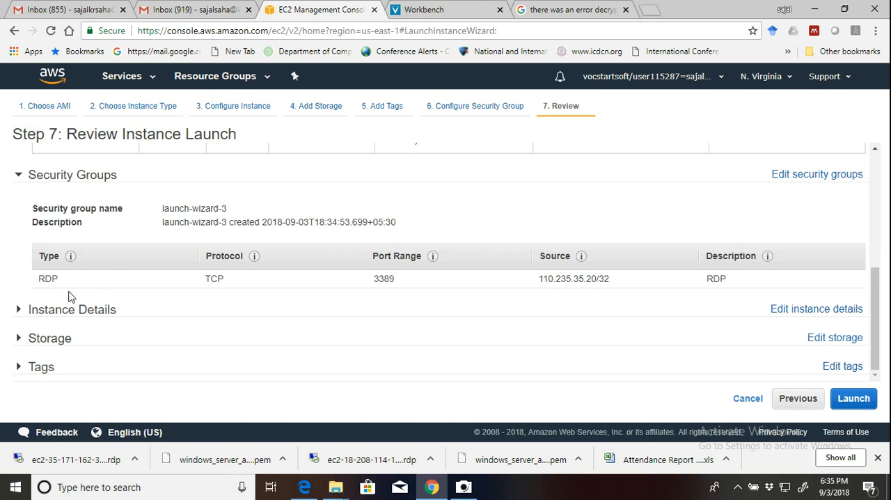
click(18, 309)
scroll(310, 300, down, 2)
scroll(311, 303, down, 1)
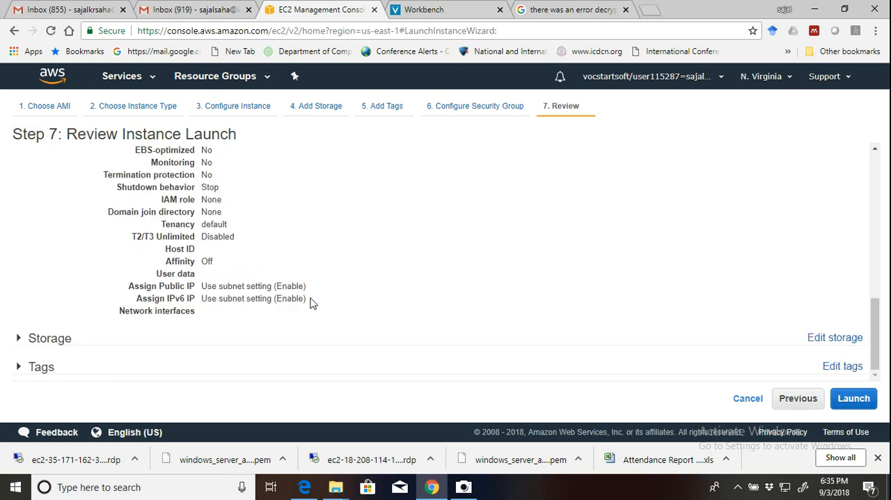
click(19, 339)
scroll(307, 322, down, 1)
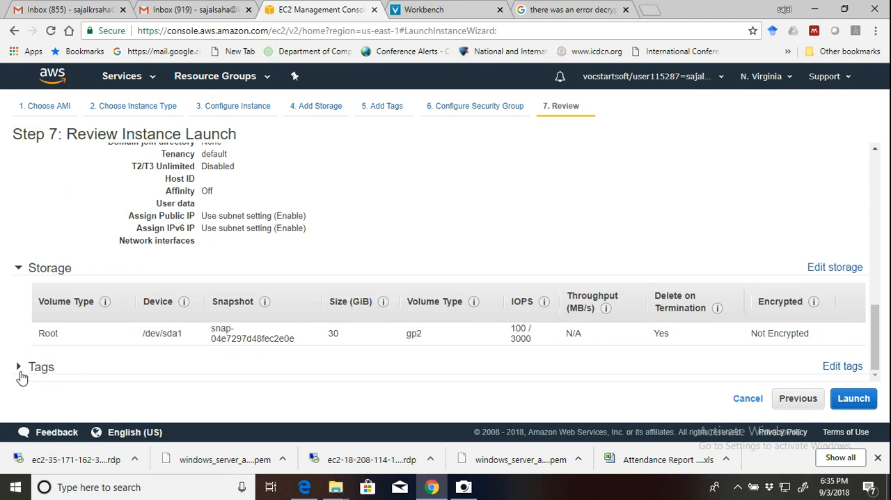
click(19, 366)
scroll(231, 361, down, 1)
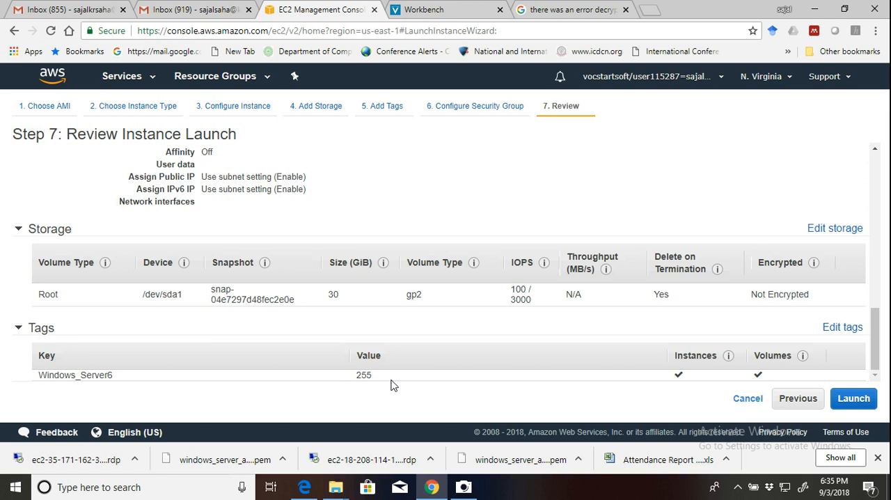
Start the instance launch and choose to create a new key pair instead of using an existing one.
click(856, 399)
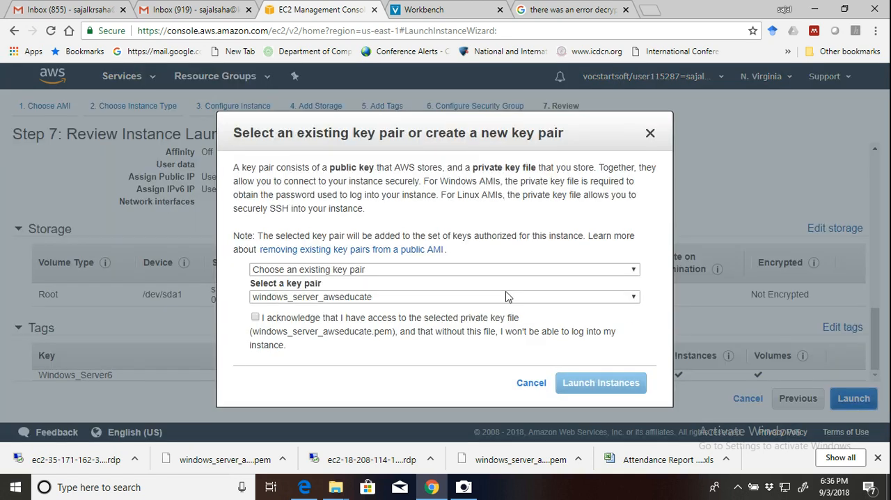
click(456, 299)
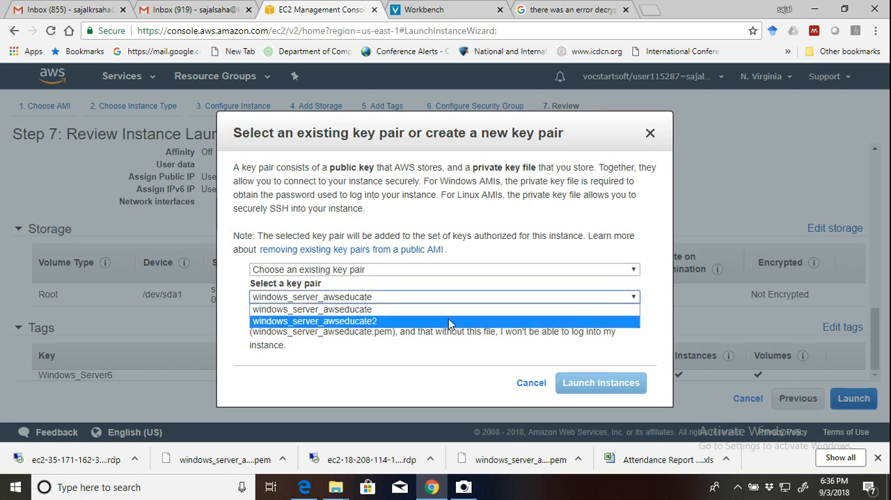
click(406, 352)
click(370, 269)
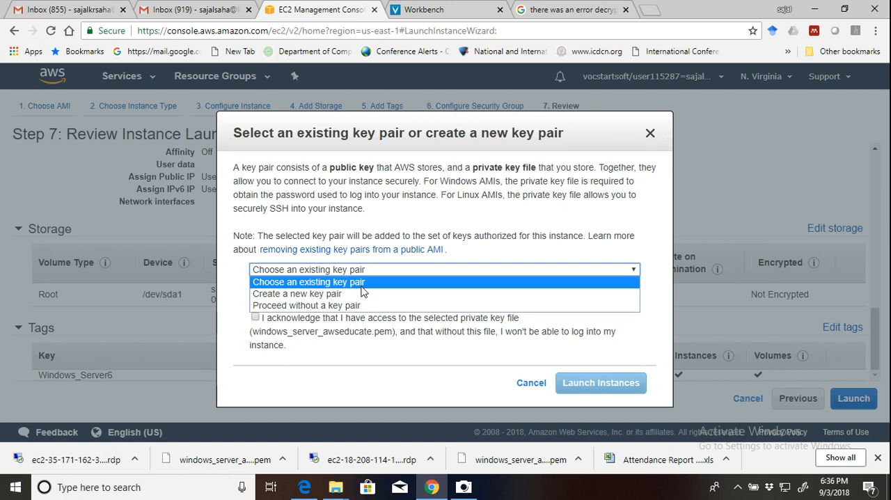
click(360, 294)
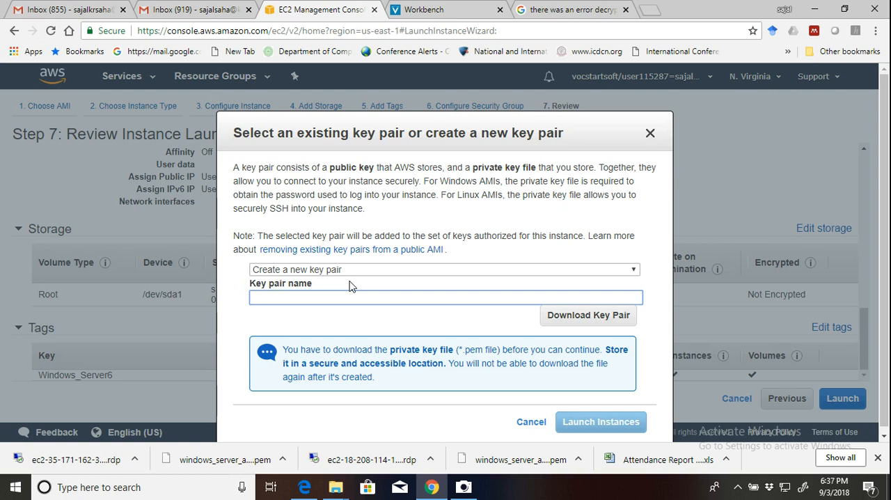
Name the new key pair windows_server_awseducate3 and download its private key file.
click(568, 325)
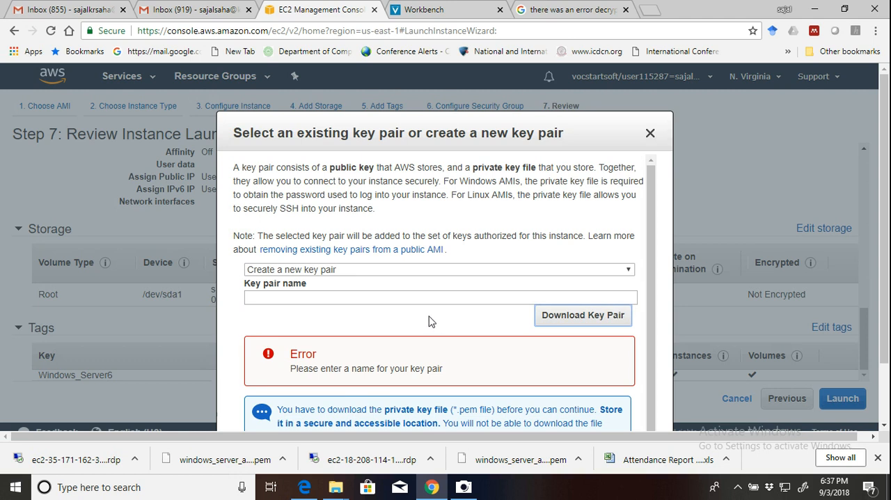
click(369, 297)
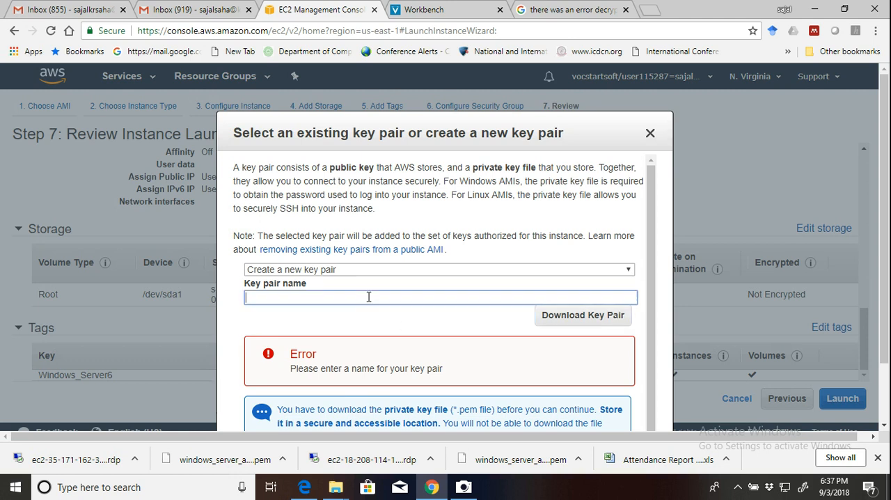
text(windowas)
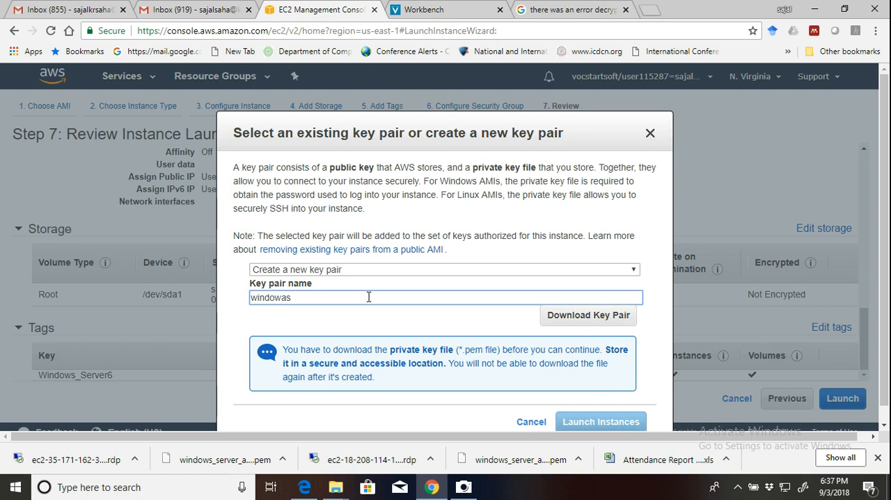
key(BackSpace)
key(BackSpace)
text(s_server_awseducate3)
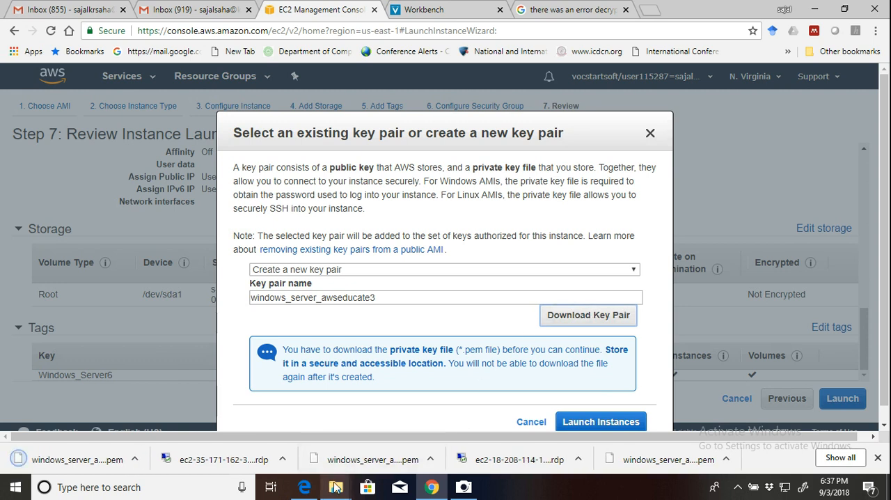
Switch to File Explorer and copy windows_server_awseducate3.pem from the Downloads folder.
mouse_move(336, 487)
click(282, 439)
click(235, 390)
right_click(235, 390)
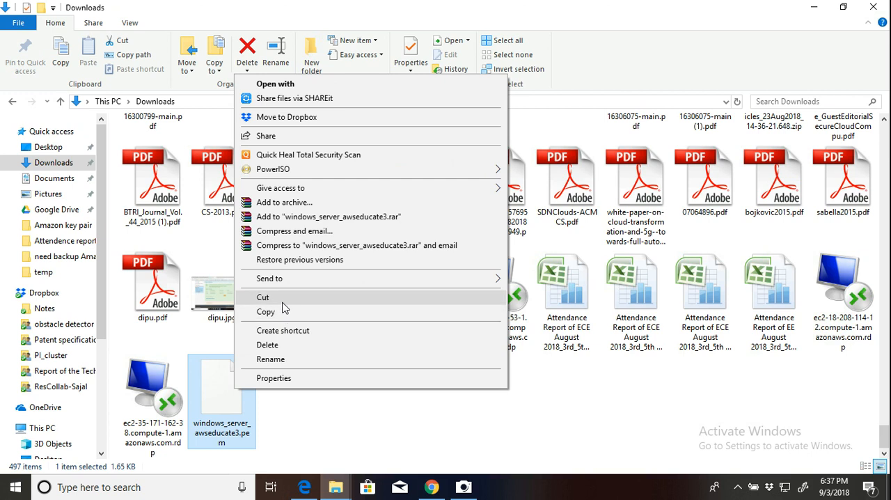
click(272, 311)
Open the Amazon key pair folder within Downloads and paste the copied key file there.
drag(889, 435, 886, 117)
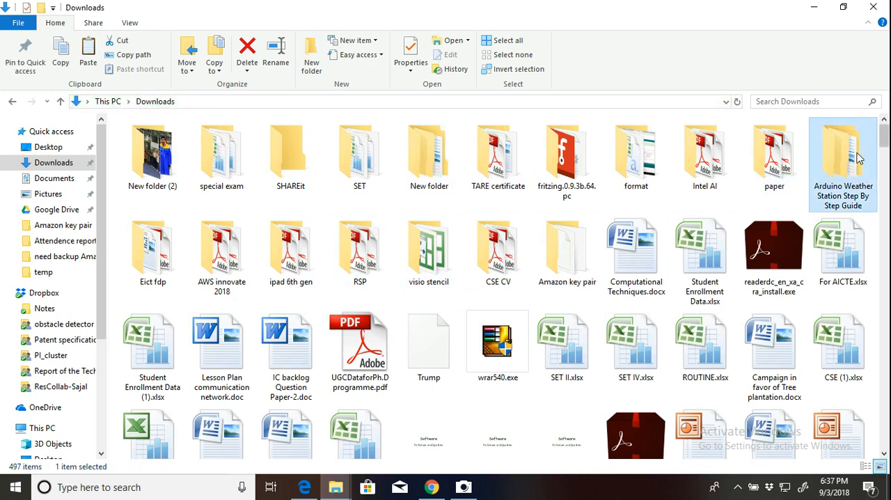
key(a)
key(a)
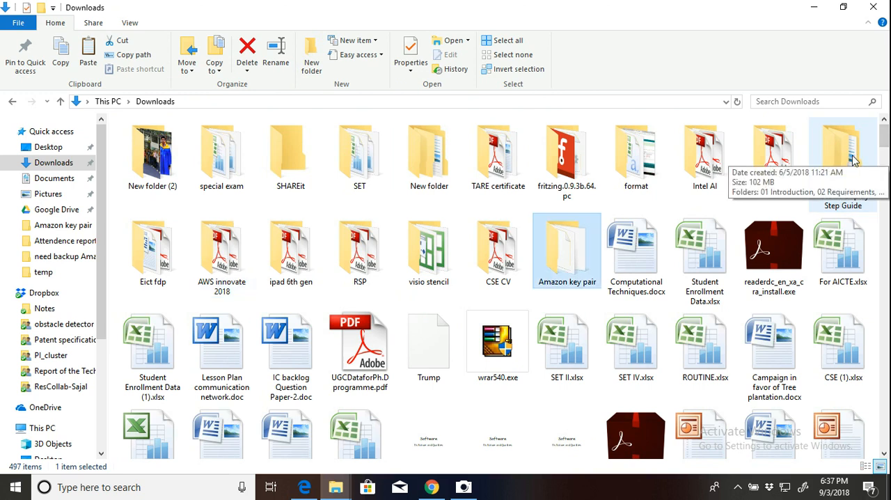
double_click(568, 250)
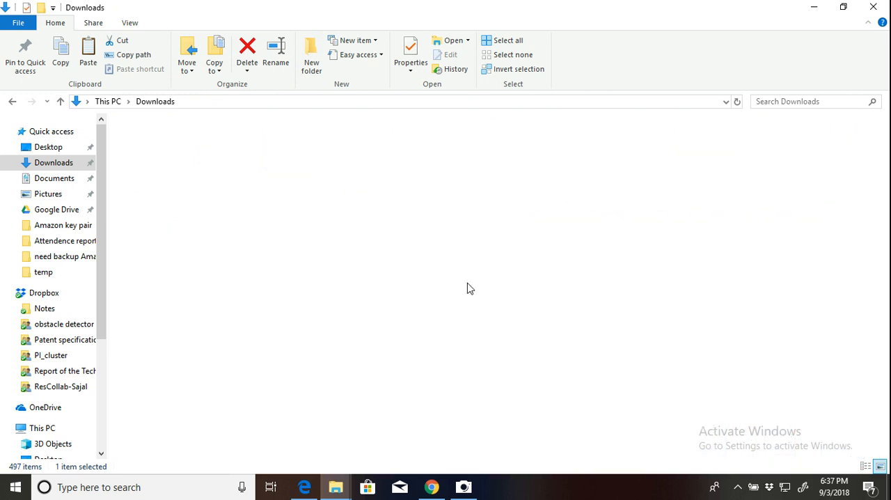
right_click(347, 364)
click(395, 248)
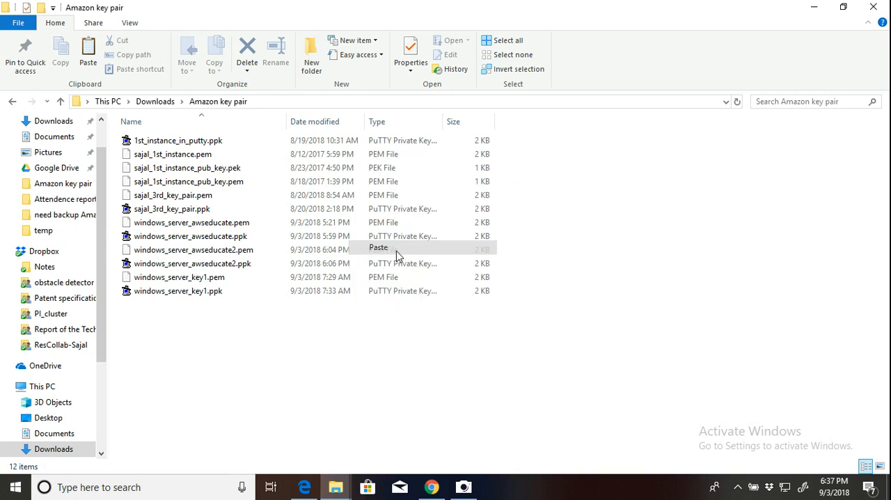
click(387, 355)
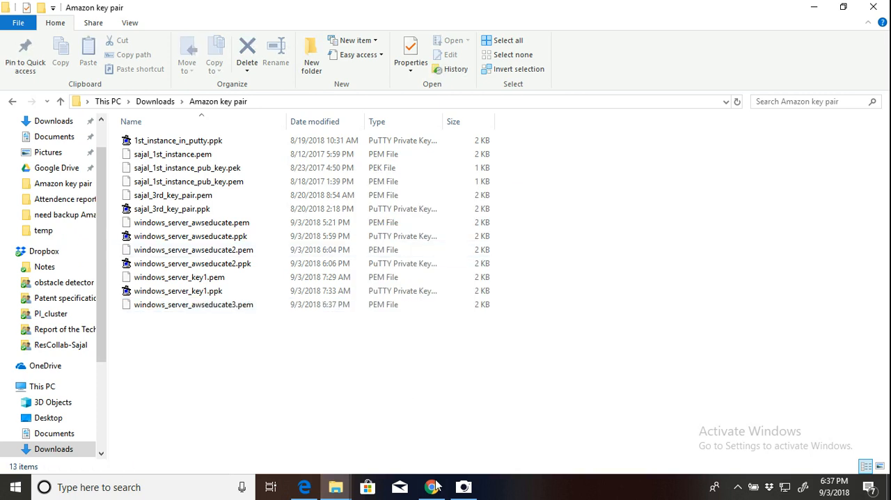
Return to Chrome and launch the instance with the new key pair.
click(431, 487)
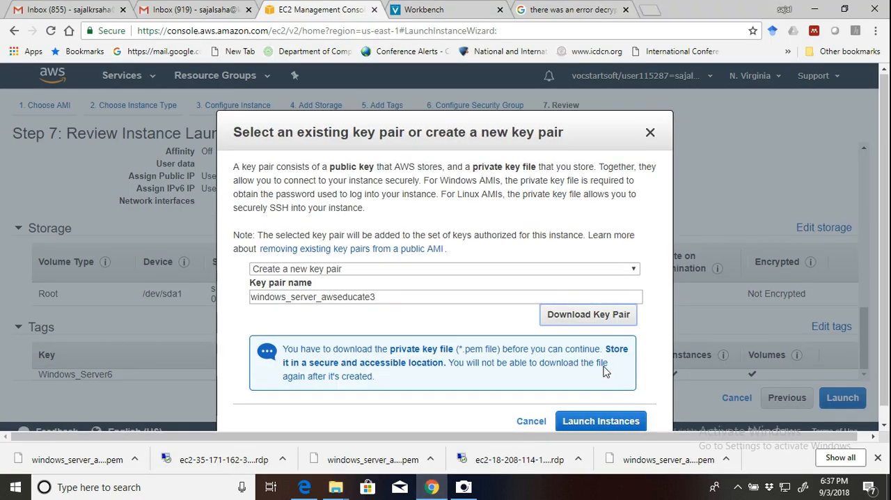
scroll(603, 369, down, 1)
click(603, 407)
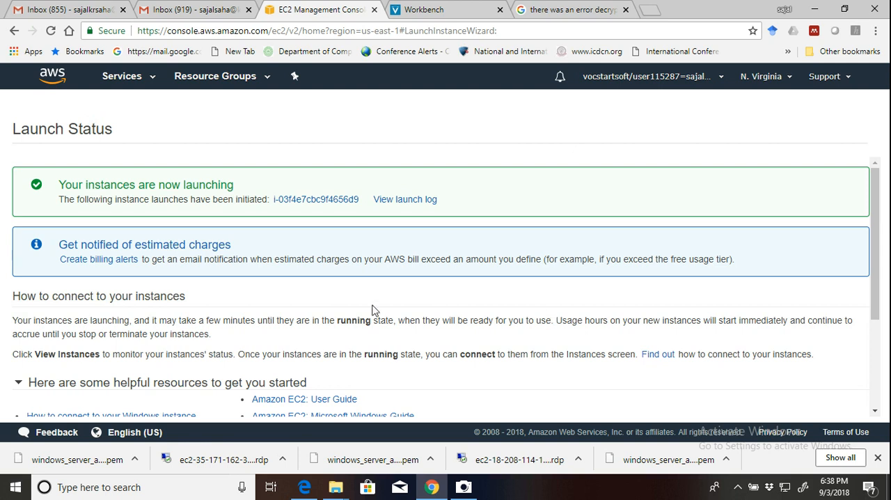
Go to the EC2 dashboard and open the list of running instances.
click(145, 82)
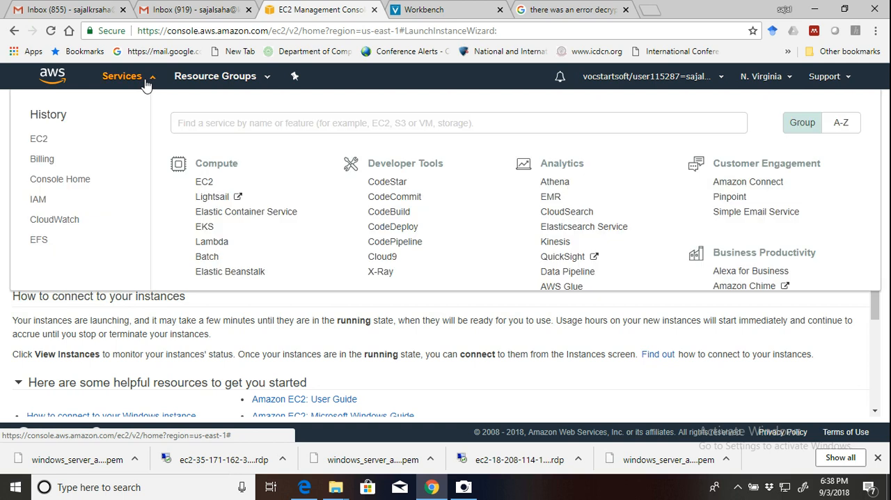
click(204, 182)
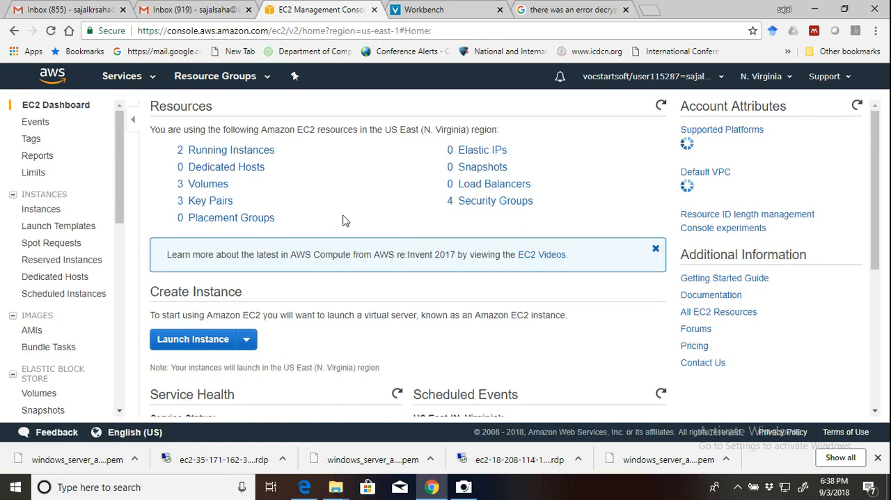
click(256, 155)
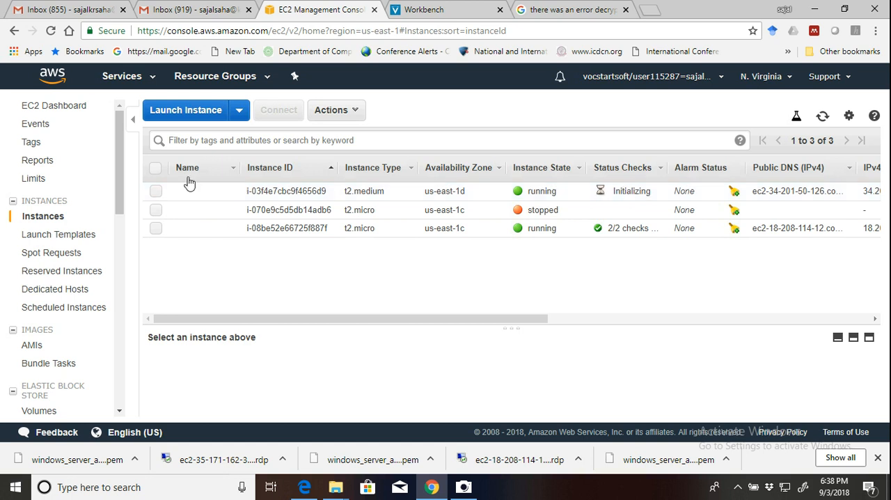
Check the instances' public DNS, key name, launch time and security group details, and select the new t2.medium instance.
drag(524, 320, 836, 299)
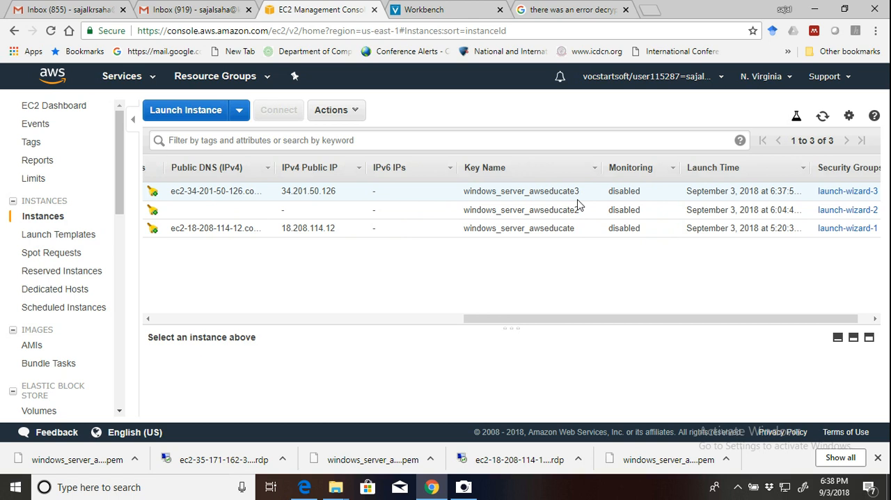
drag(679, 318, 583, 321)
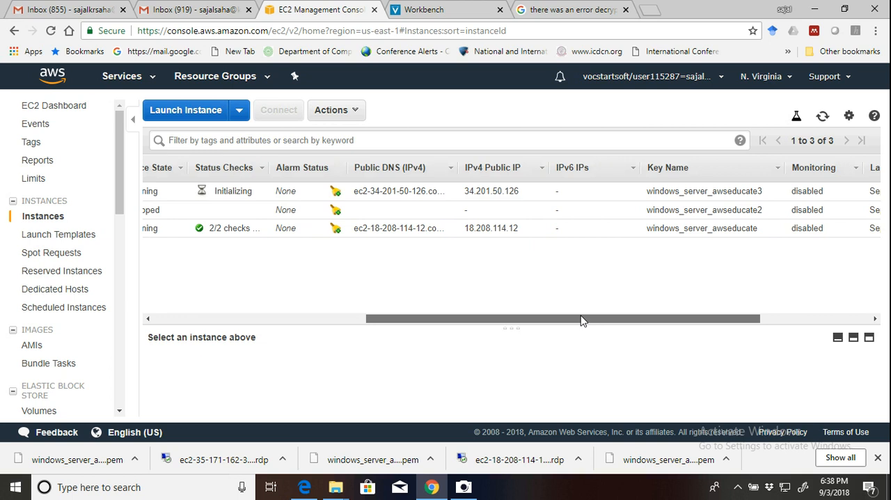
drag(583, 320, 629, 323)
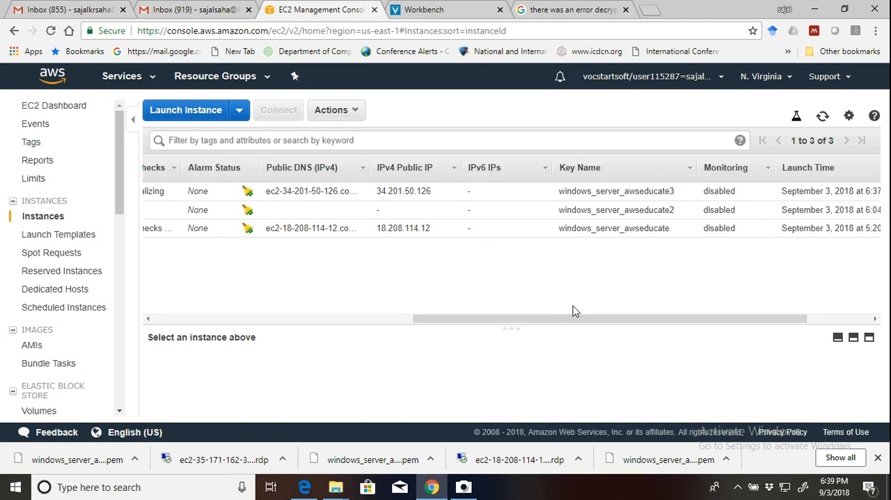
drag(578, 318, 630, 324)
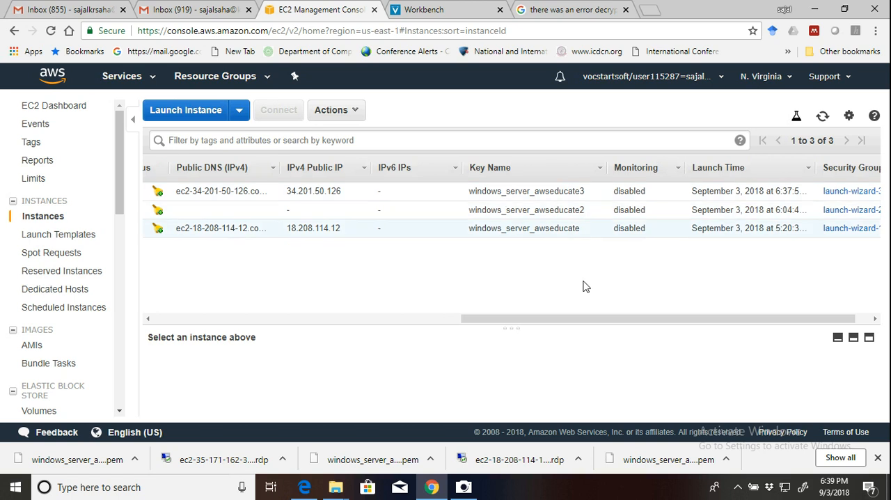
drag(648, 325, 123, 322)
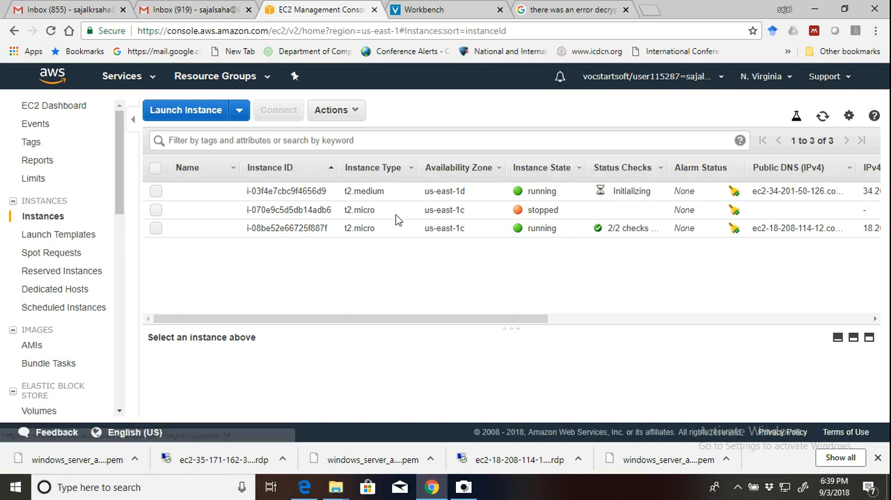
click(158, 191)
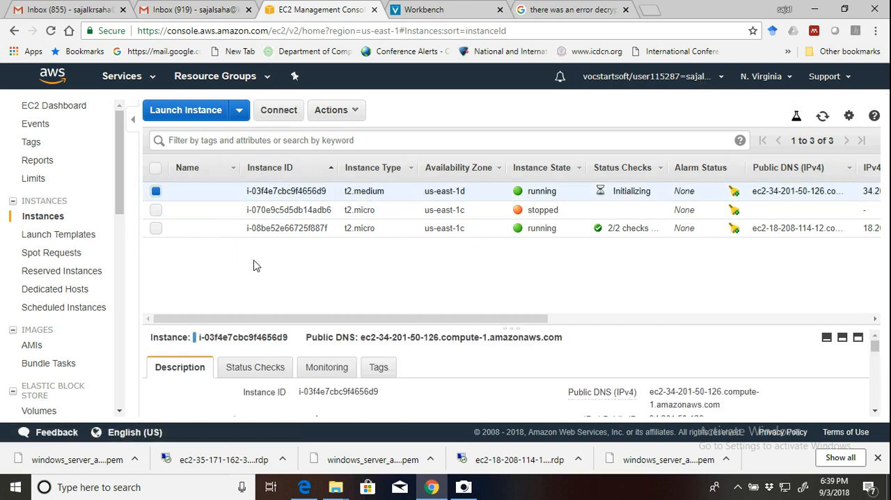
Enlarge the details pane of the t2.medium instance and examine its public DNS, IP addresses and instance state.
scroll(713, 336, down, 2)
scroll(752, 348, up, 1)
scroll(750, 348, up, 2)
drag(737, 326, 727, 259)
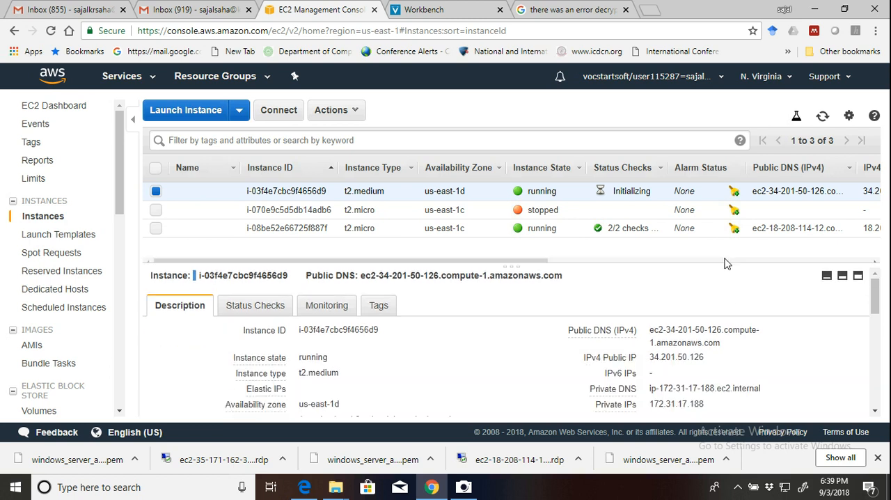
mouse_move(653, 351)
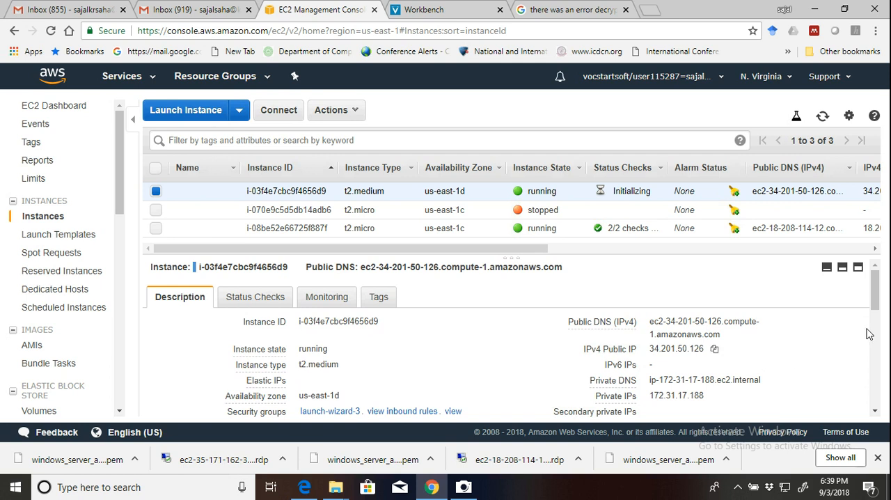
drag(878, 285, 879, 296)
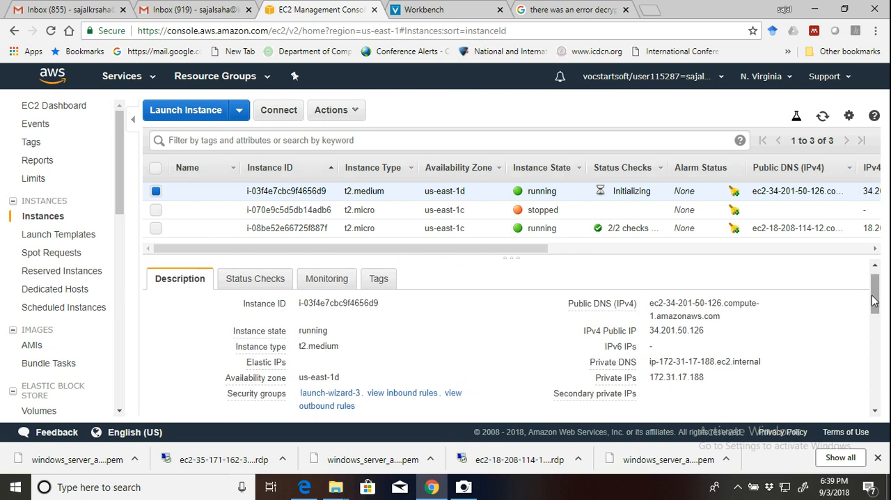
scroll(876, 307, down, 2)
mouse_move(876, 306)
mouse_down()
mouse_move(879, 336)
mouse_move(877, 293)
mouse_up()
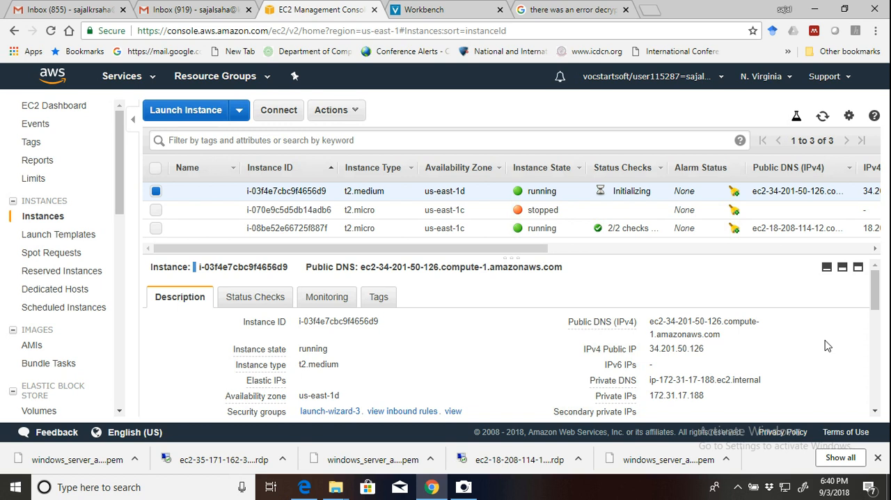
Read through the rest of the t2.medium instance's description, including AMI, key pair name, launch time, root device and tenancy.
scroll(801, 374, down, 1)
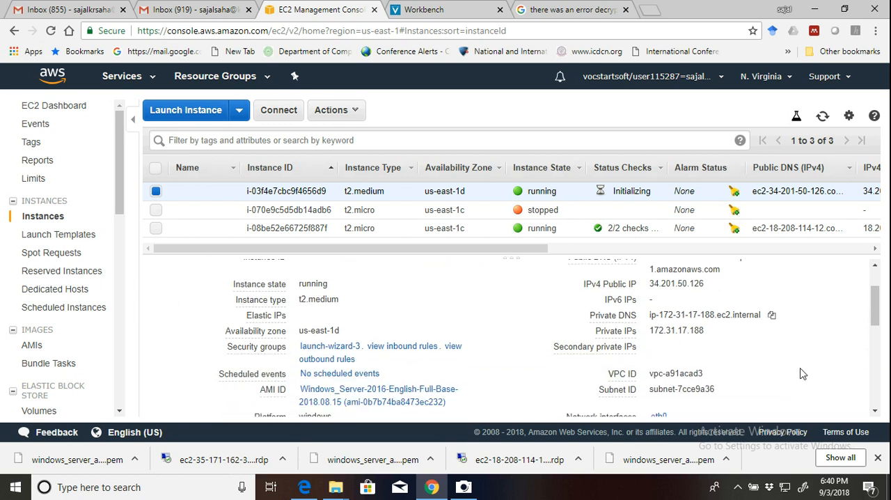
scroll(800, 374, down, 1)
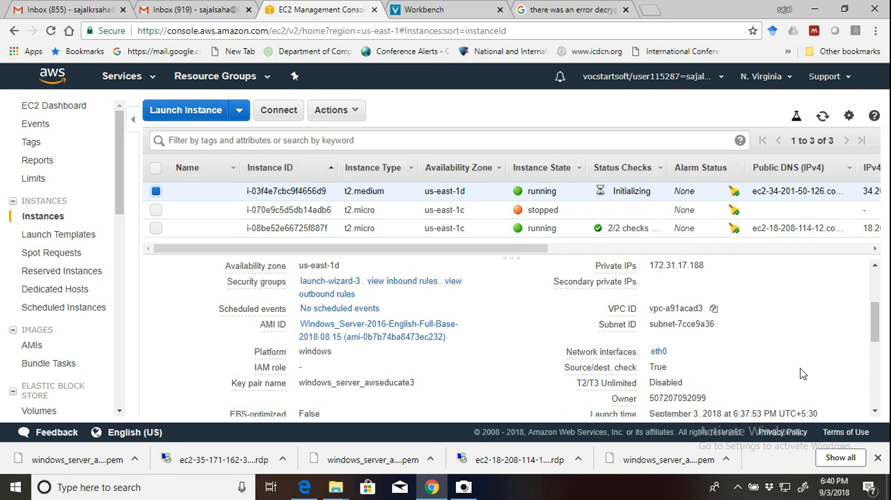
scroll(801, 374, down, 1)
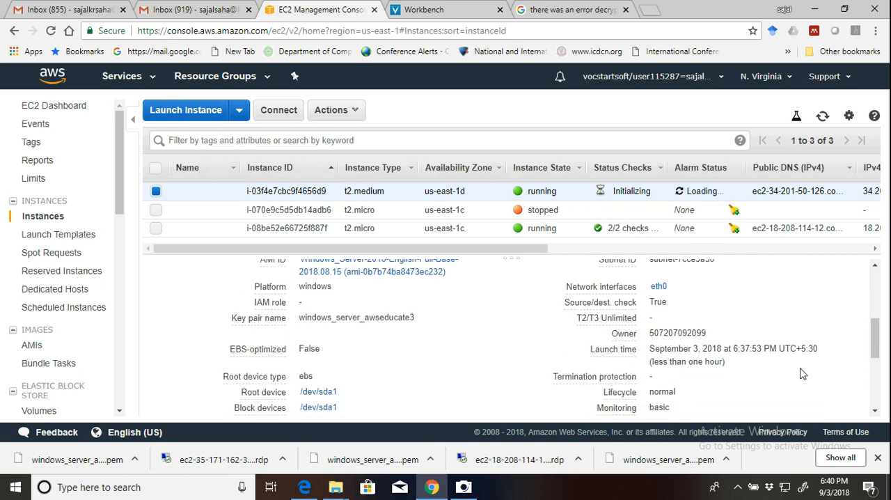
scroll(801, 374, down, 1)
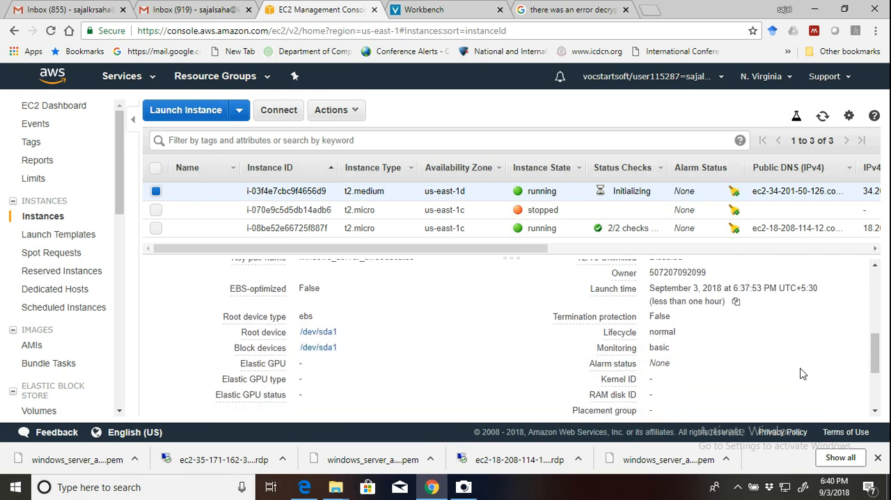
scroll(801, 374, down, 1)
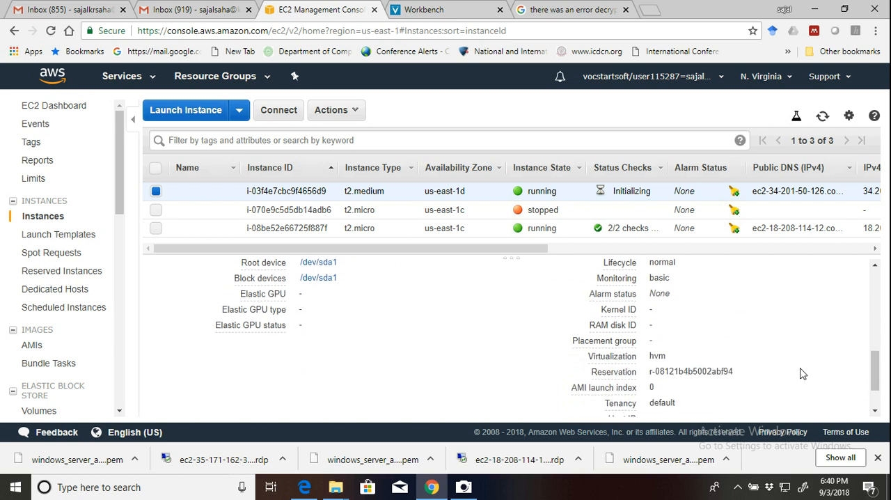
scroll(801, 374, down, 1)
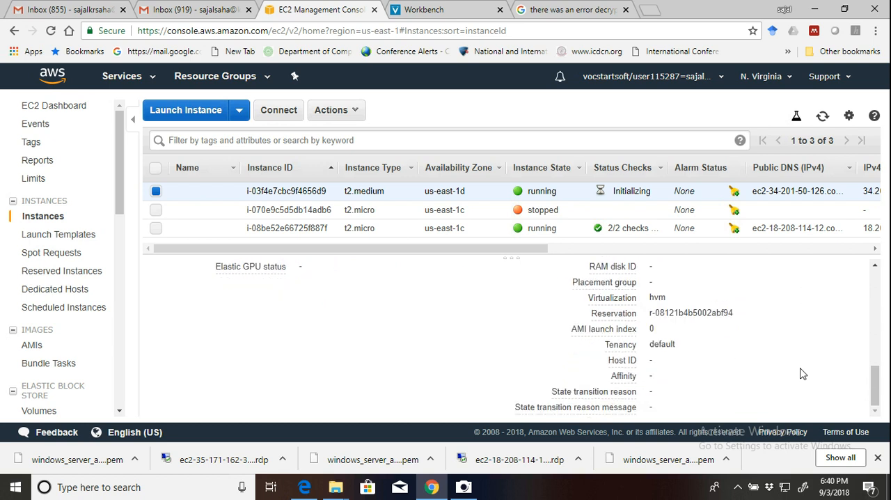
scroll(800, 374, up, 2)
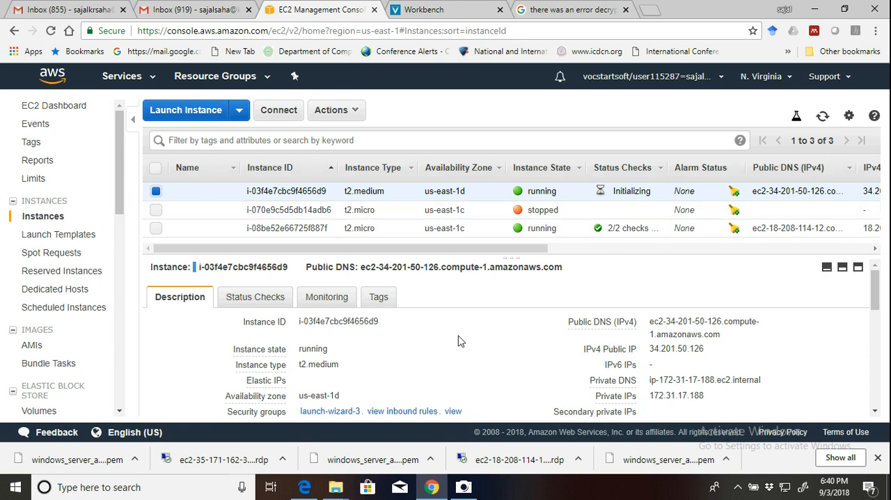
Open My Organization and My Billing Dashboard from the account options, each in a new browser tab.
click(702, 83)
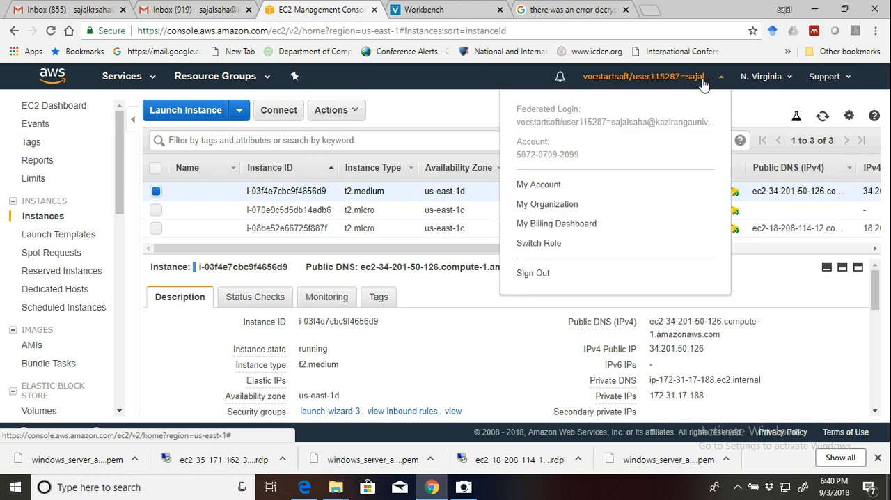
right_click(561, 209)
click(578, 215)
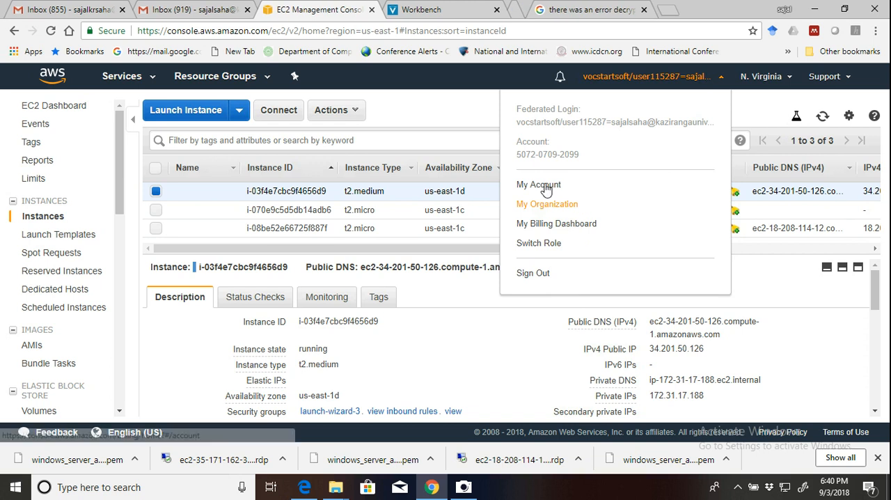
right_click(557, 230)
click(578, 233)
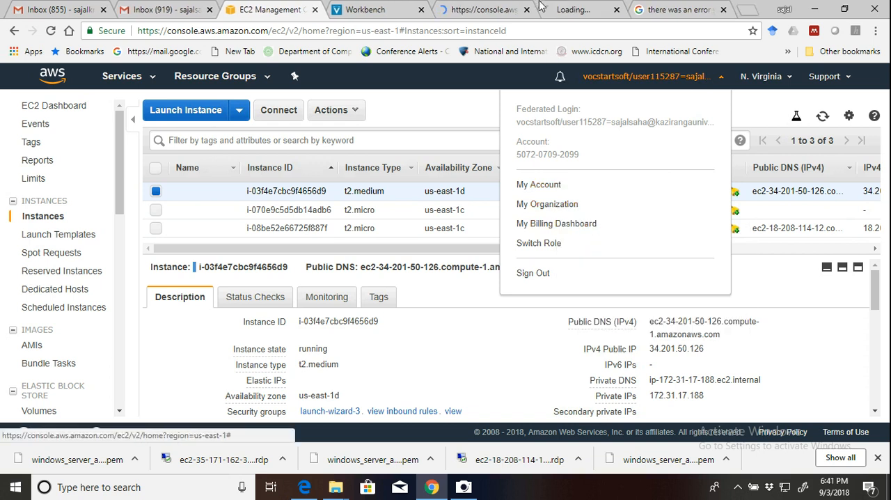
Look over the AWS Organizations getting-started page and close it.
click(489, 10)
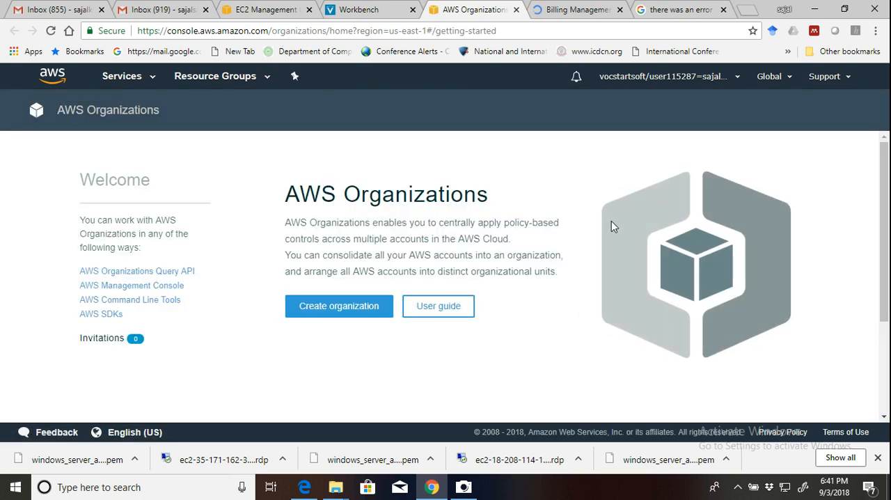
scroll(612, 223, down, 2)
scroll(612, 223, down, 1)
scroll(612, 223, up, 3)
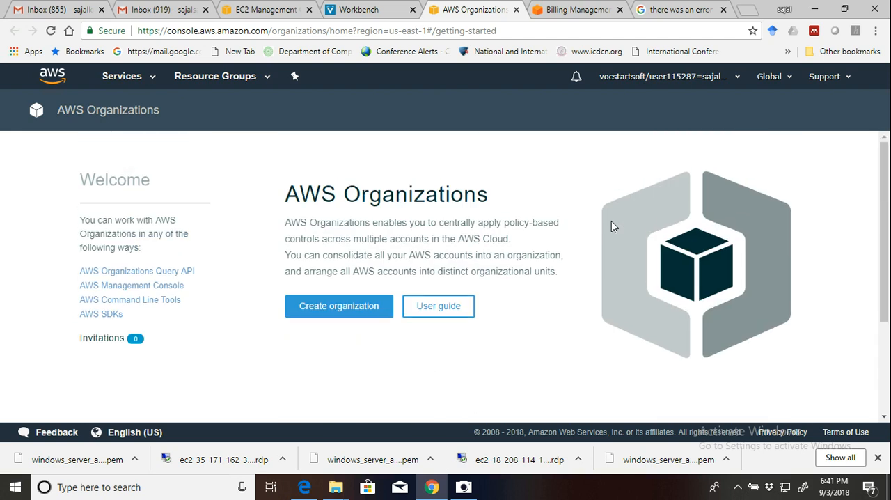
click(516, 10)
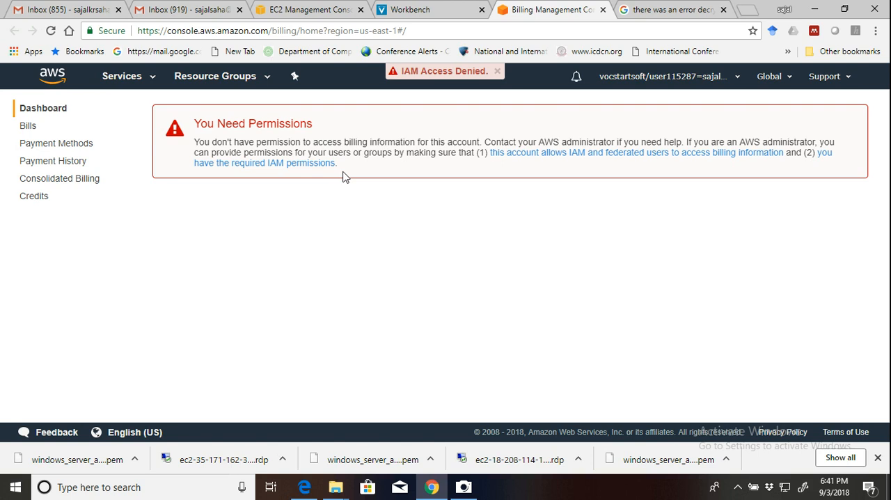
View the Bills and Consolidated Billing pages in the billing console and return to the EC2 instances list.
click(26, 127)
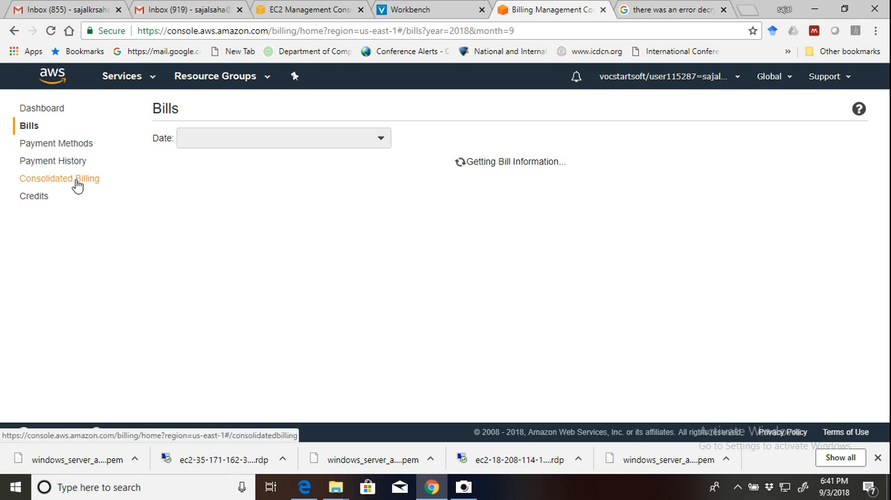
click(290, 10)
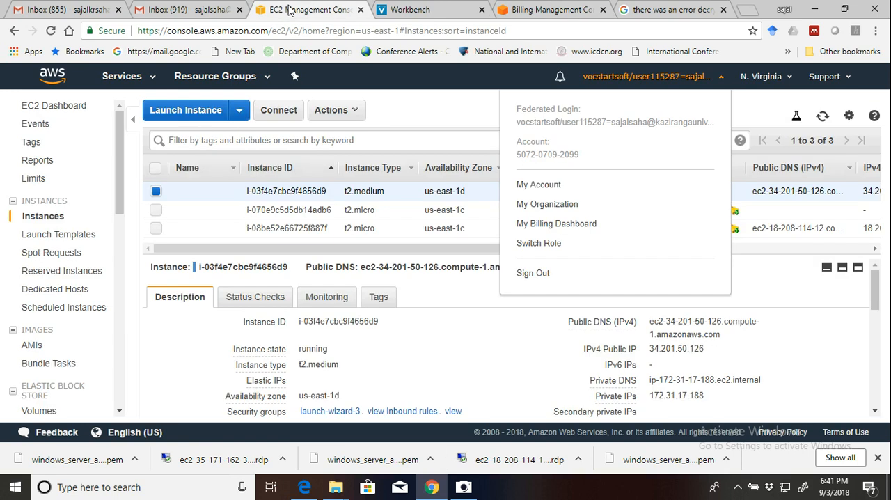
click(783, 278)
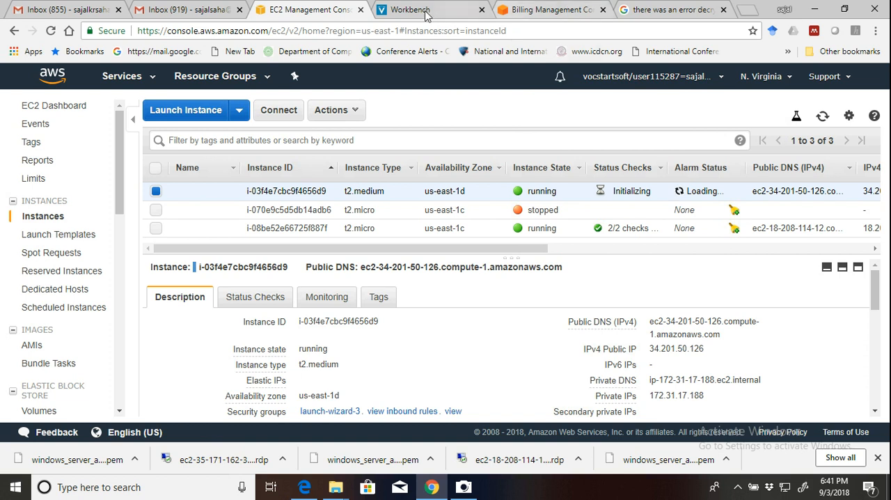
click(553, 9)
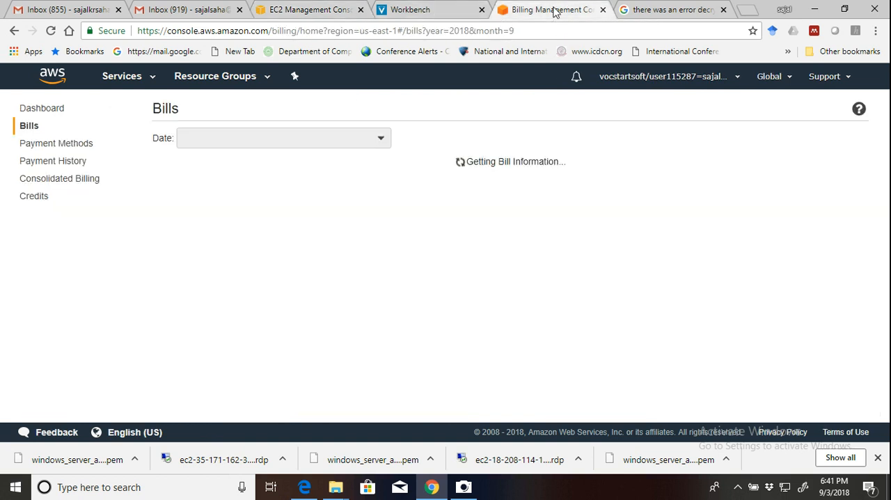
click(40, 180)
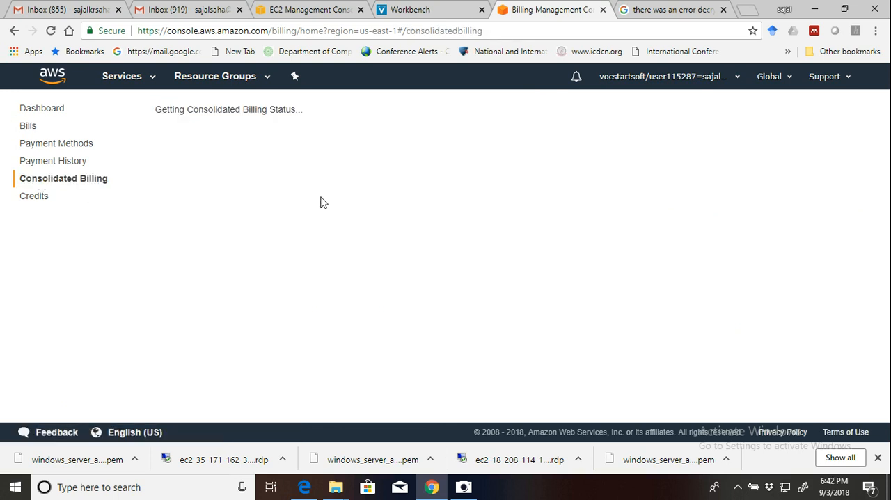
click(301, 9)
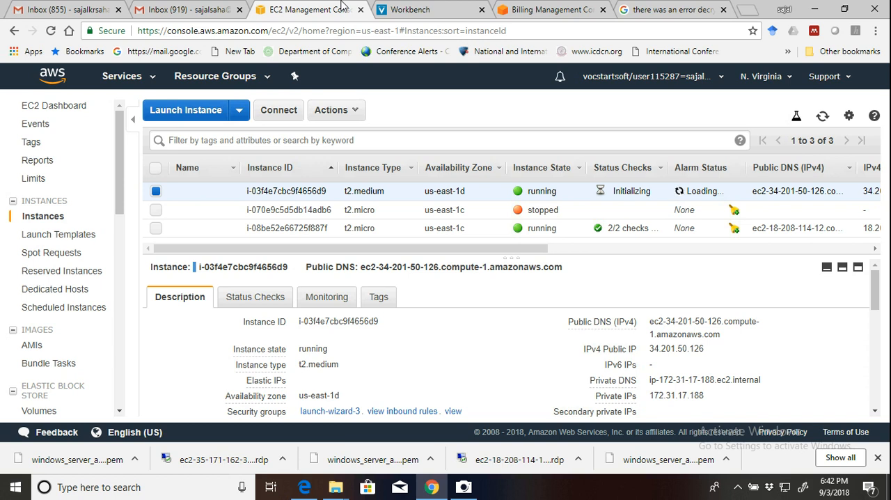
click(528, 10)
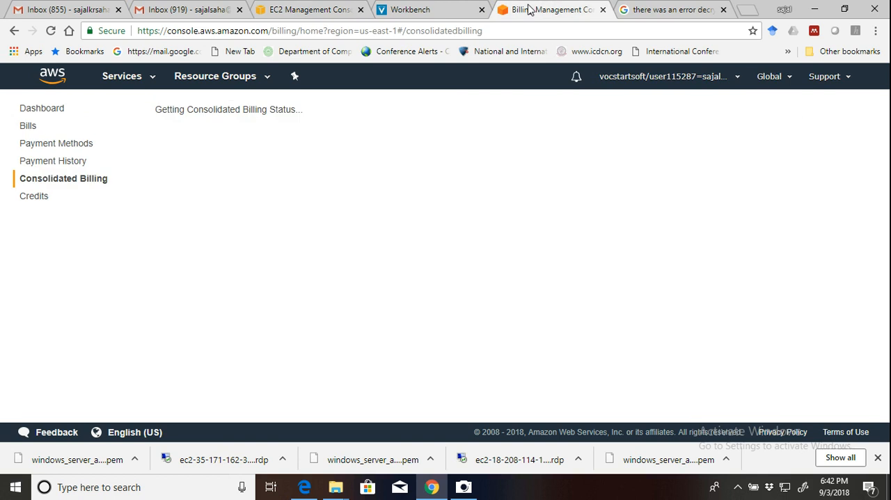
click(308, 12)
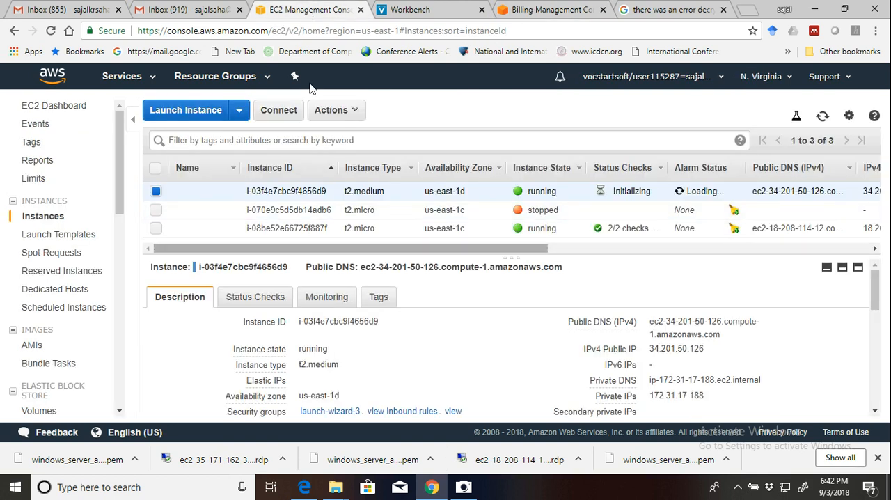
Try to connect to the selected t2.medium instance, check the computer's network connections, and close the connection dialog.
click(277, 112)
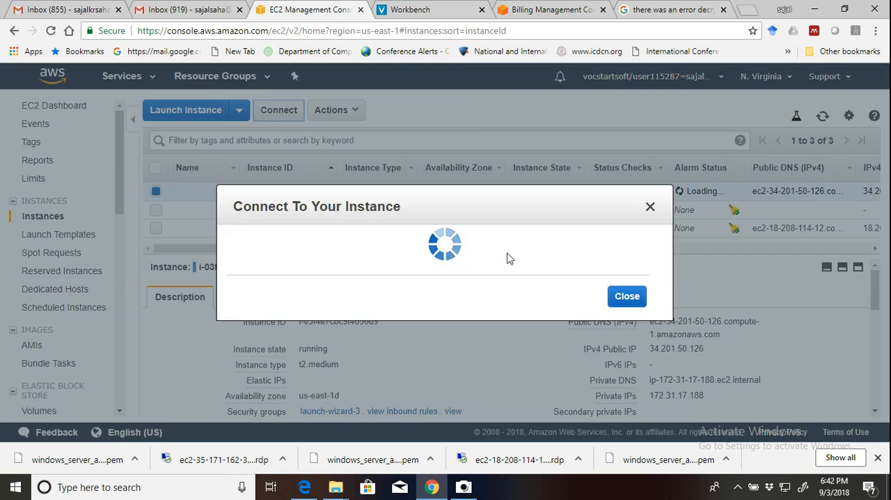
click(785, 488)
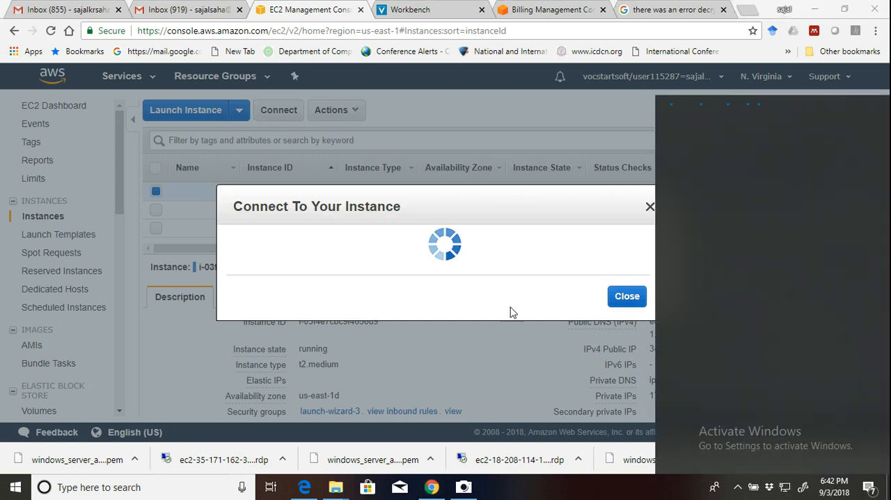
click(526, 345)
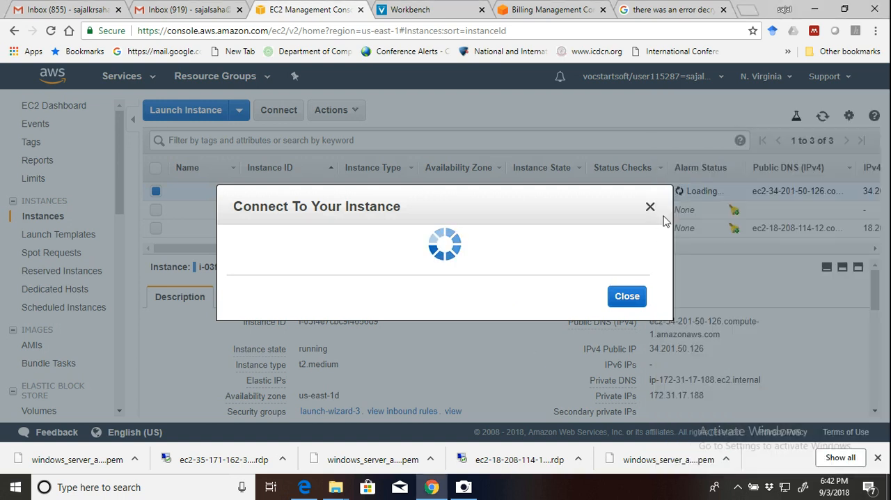
click(632, 298)
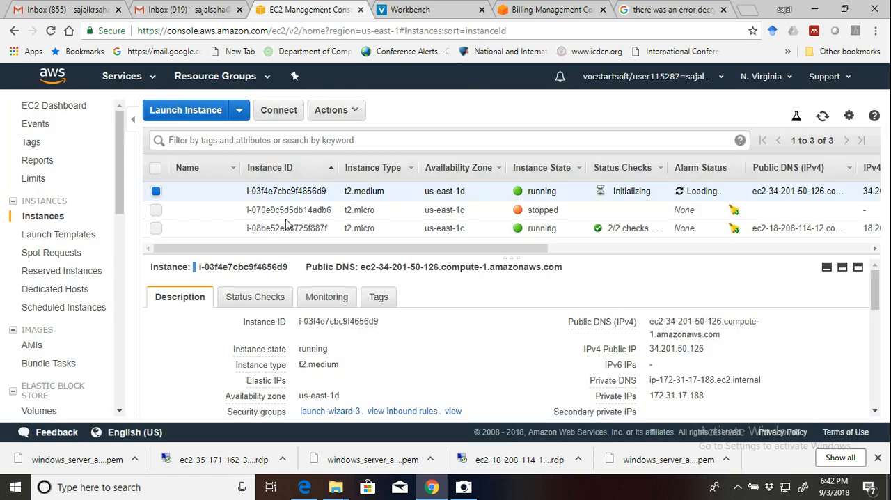
Add the stopped t2.micro instance to the selection and check the available instance state actions and the key names.
click(155, 213)
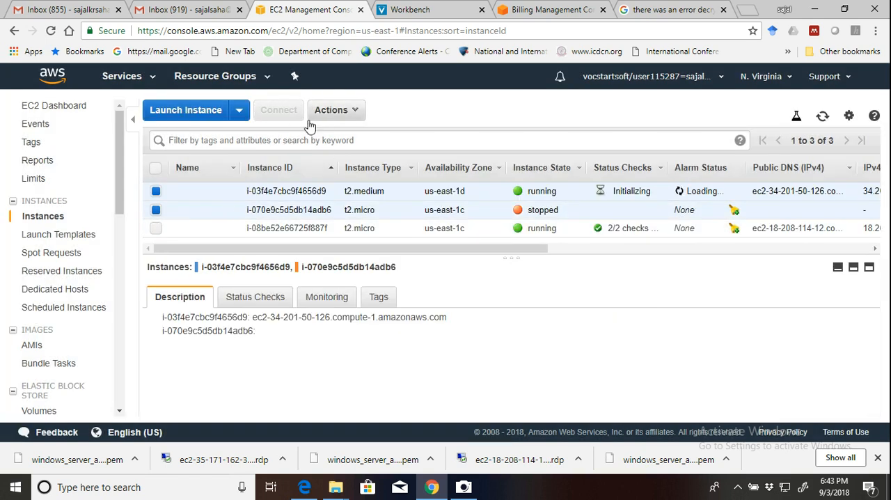
click(339, 111)
mouse_move(350, 184)
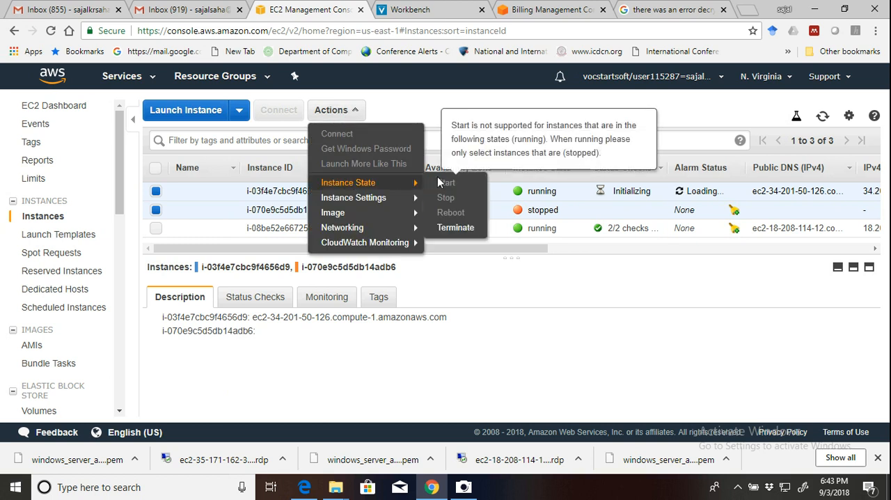
click(576, 249)
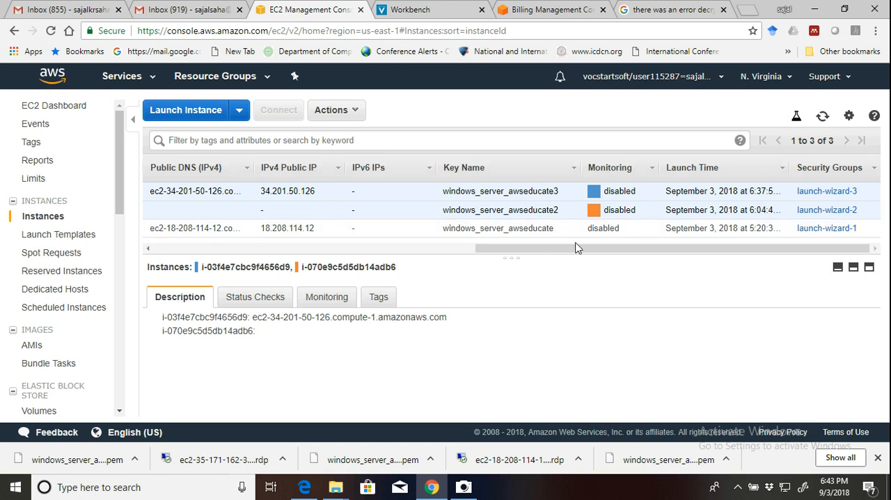
click(304, 255)
drag(304, 255, 179, 253)
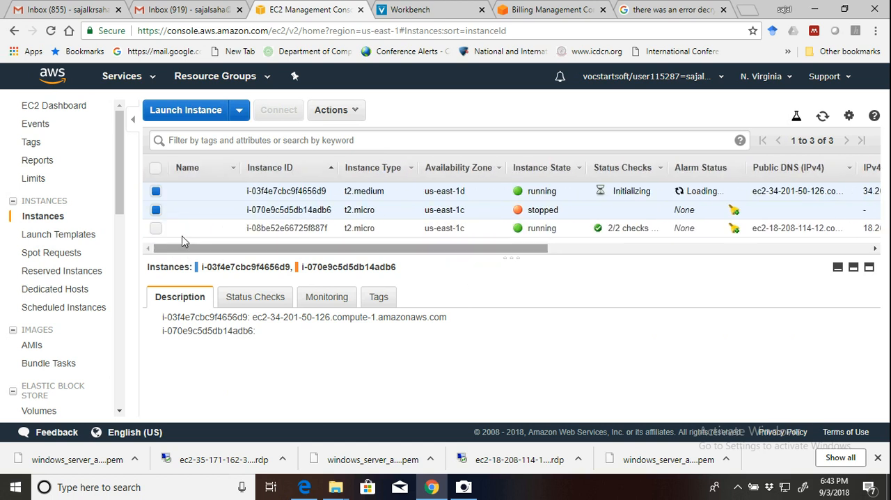
Leave only the stopped t2.micro instance selected and try to start it.
click(156, 191)
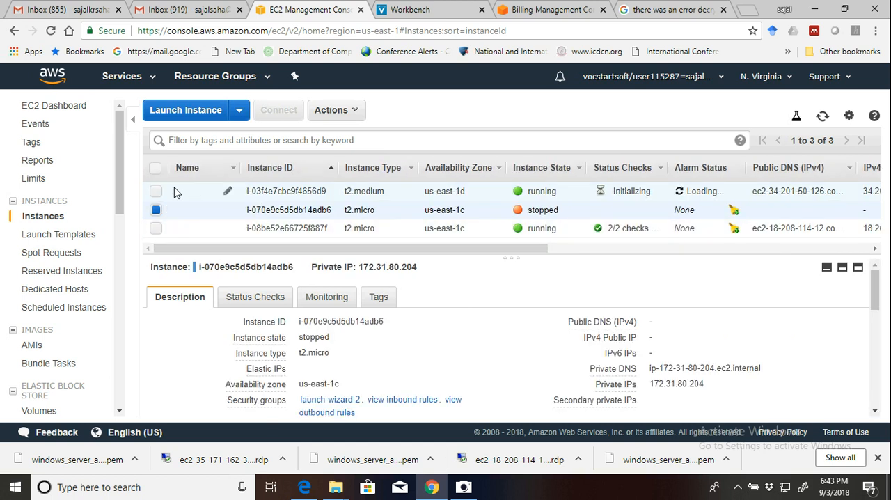
click(352, 111)
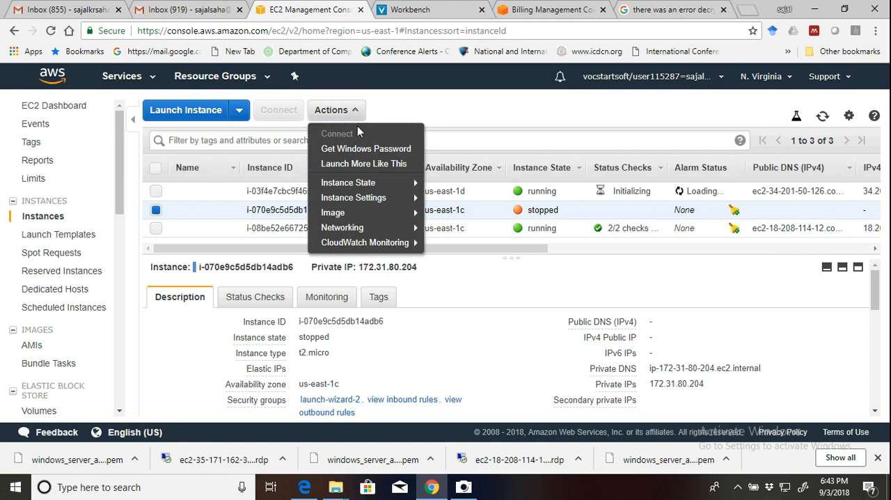
mouse_move(373, 186)
click(446, 183)
click(540, 299)
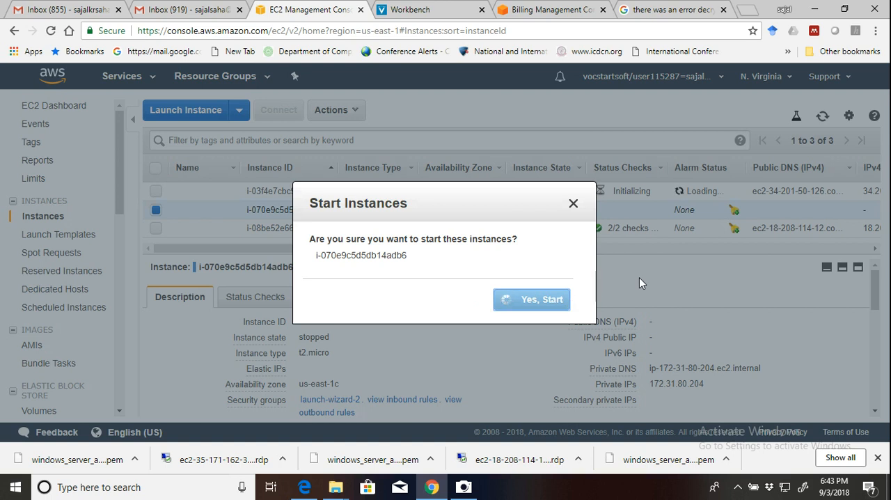
Check the computer's network connections and search the web for "speedtest" in a new tab.
click(785, 491)
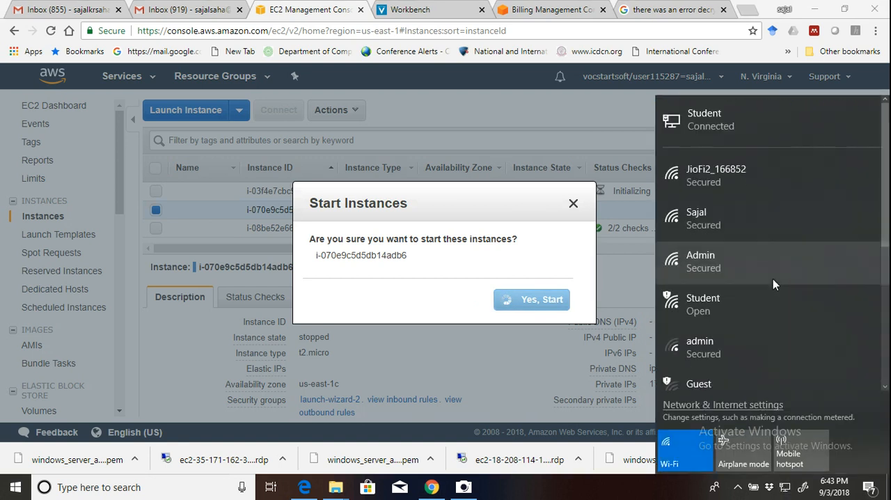
click(458, 303)
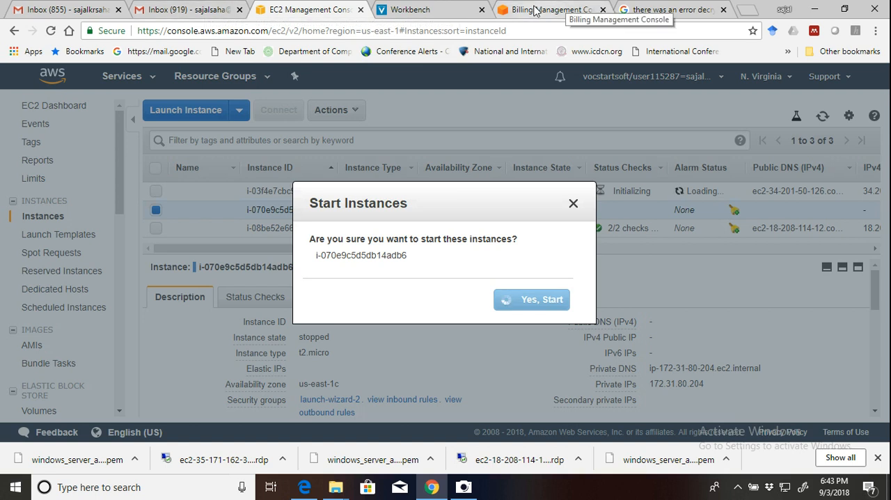
click(749, 12)
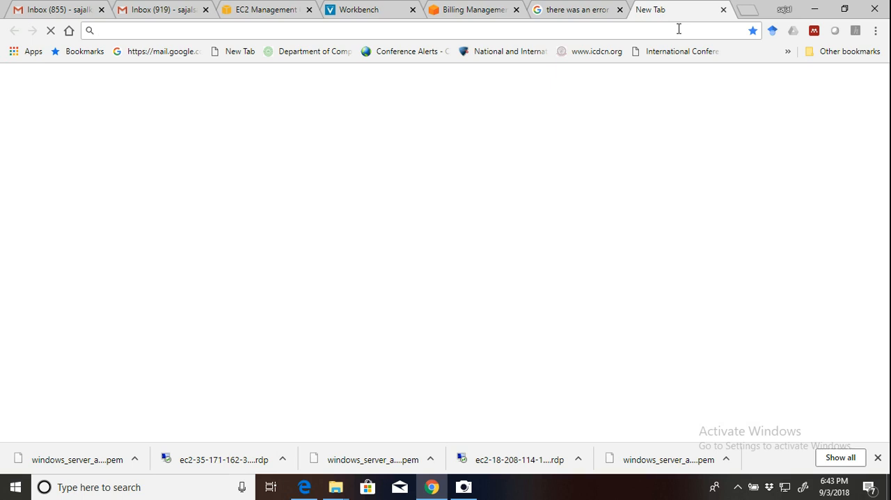
text(speedt)
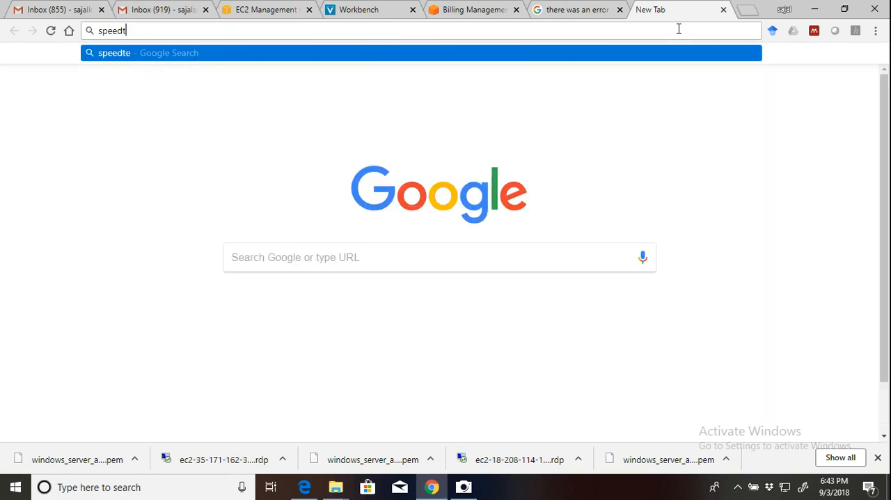
text(est)
key(Return)
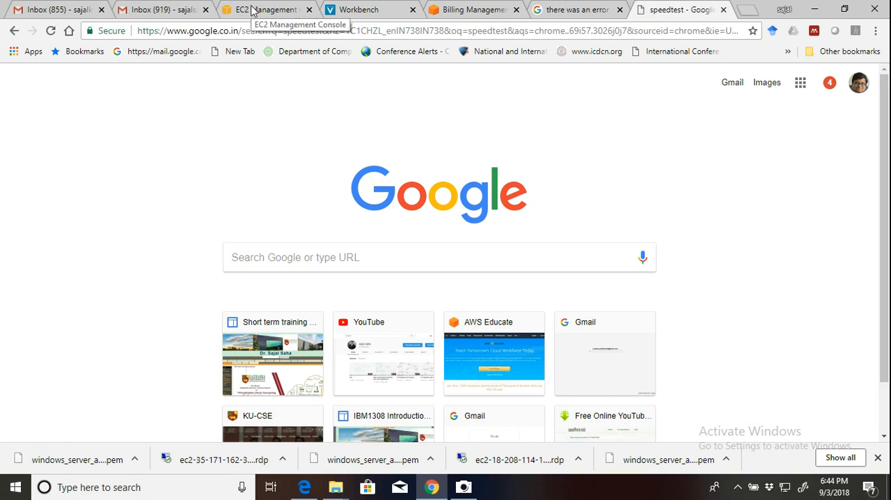
Return to the EC2 instances page and connect the computer to the JioFi2_166852 Wi-Fi network.
click(252, 11)
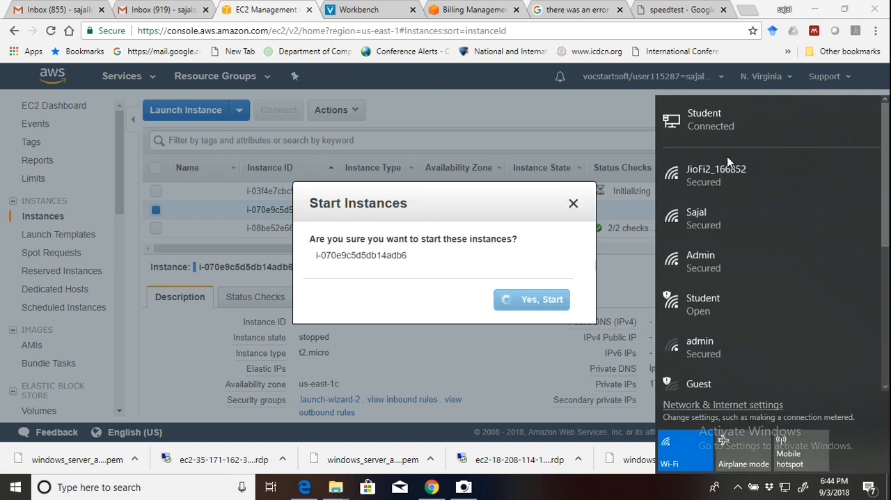
click(794, 180)
click(800, 229)
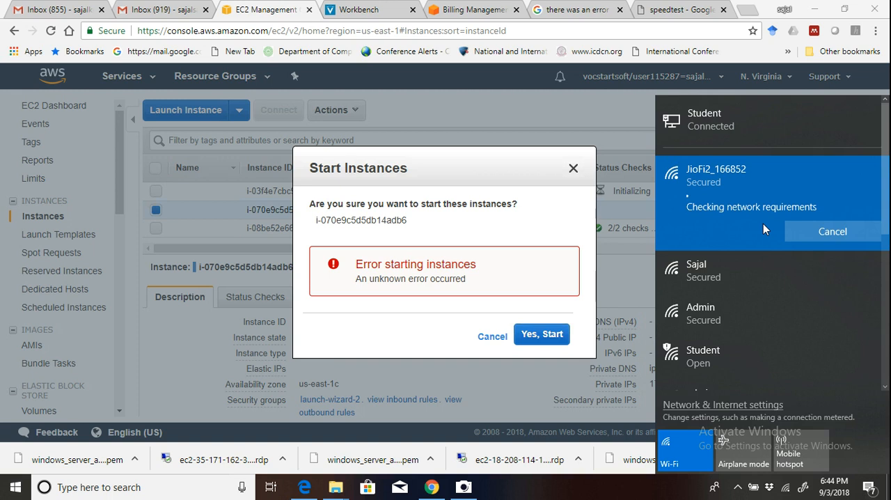
Retry starting the stopped t2.micro instance and check the computer's network connections.
click(536, 334)
click(538, 334)
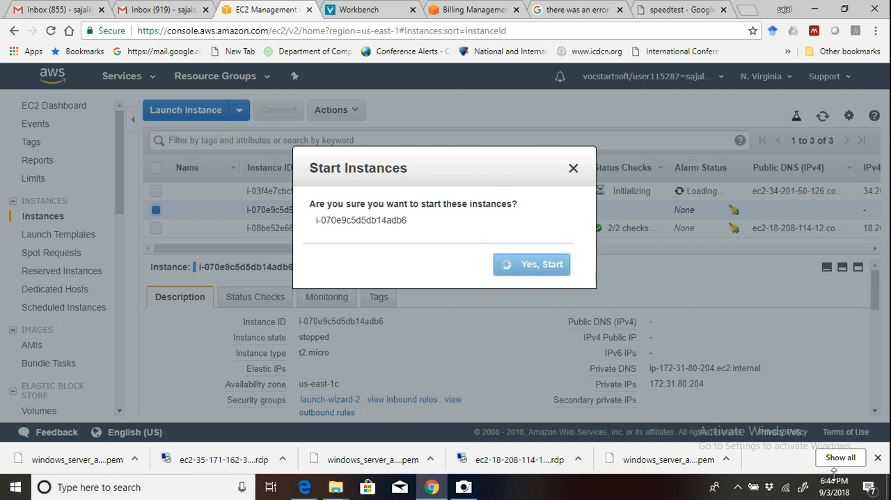
click(787, 490)
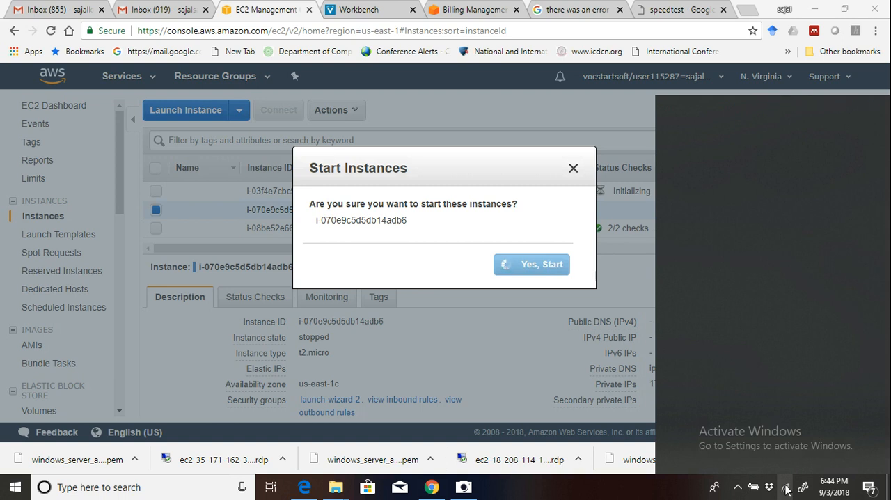
click(422, 259)
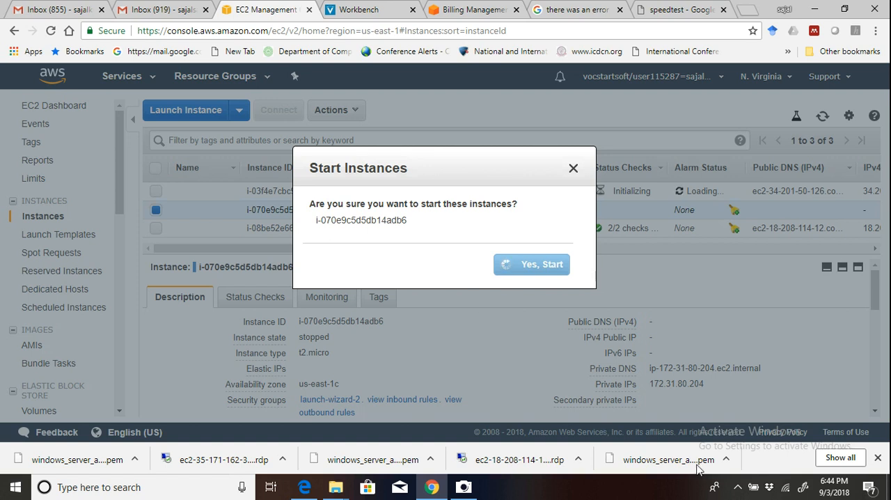
click(737, 487)
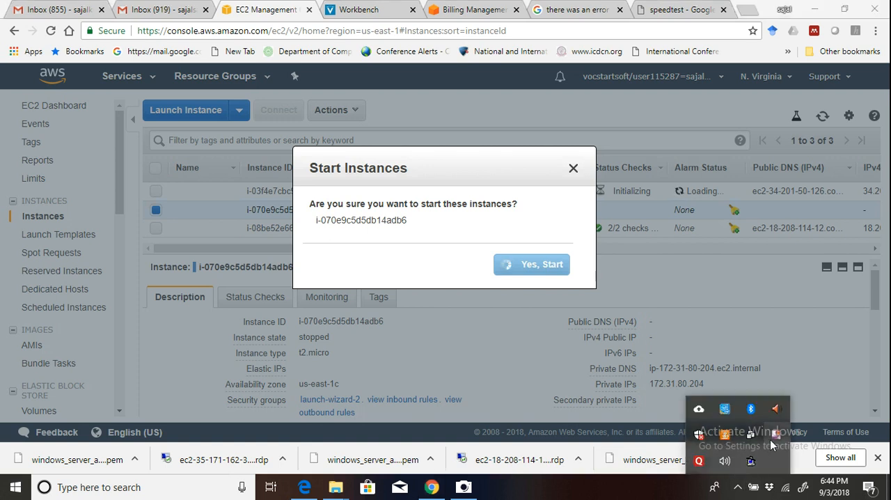
right_click(772, 435)
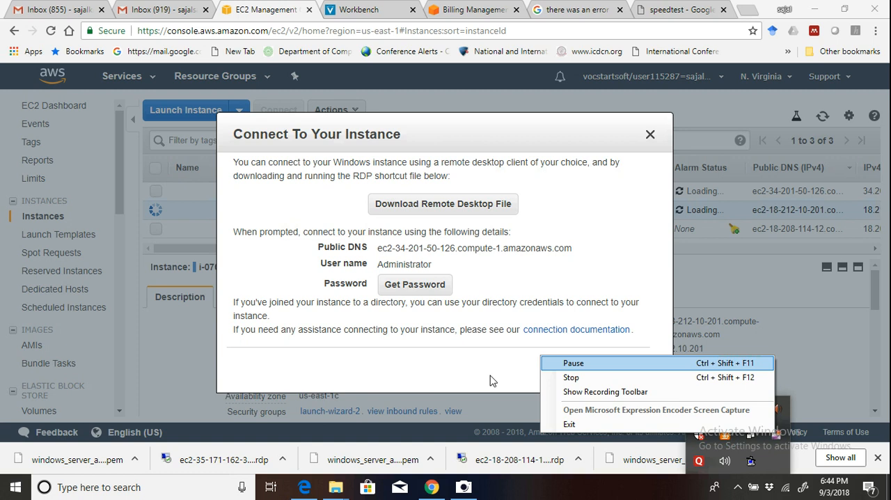
click(490, 380)
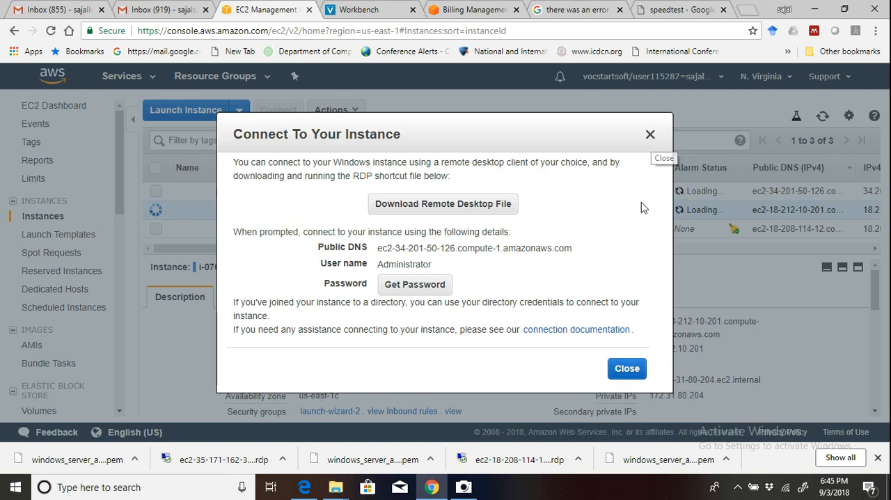
Close the connection dialog, try selecting the other instances, and leave only instance i-070e9c5d5db14adb6 selected.
click(651, 136)
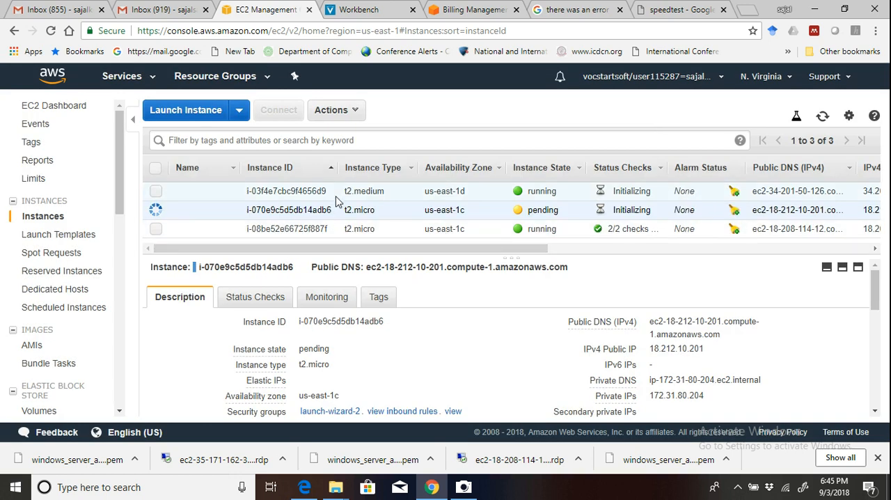
click(156, 191)
drag(388, 249, 321, 260)
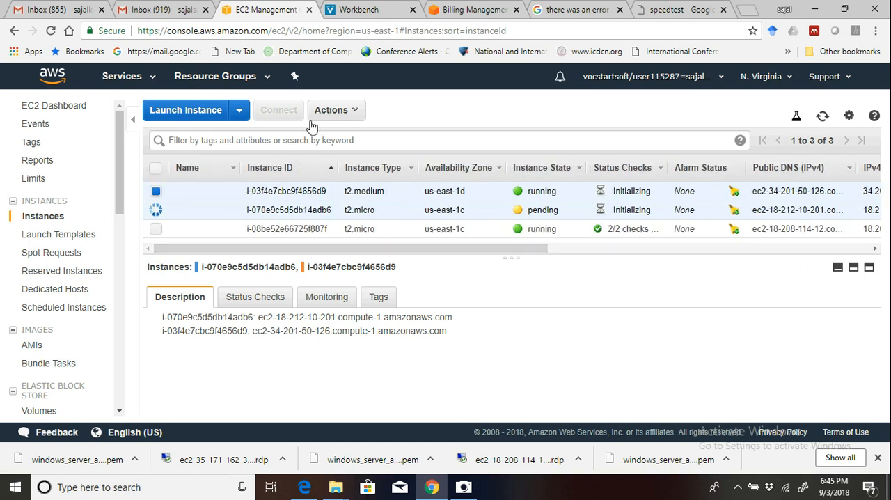
click(157, 191)
click(157, 191)
click(156, 229)
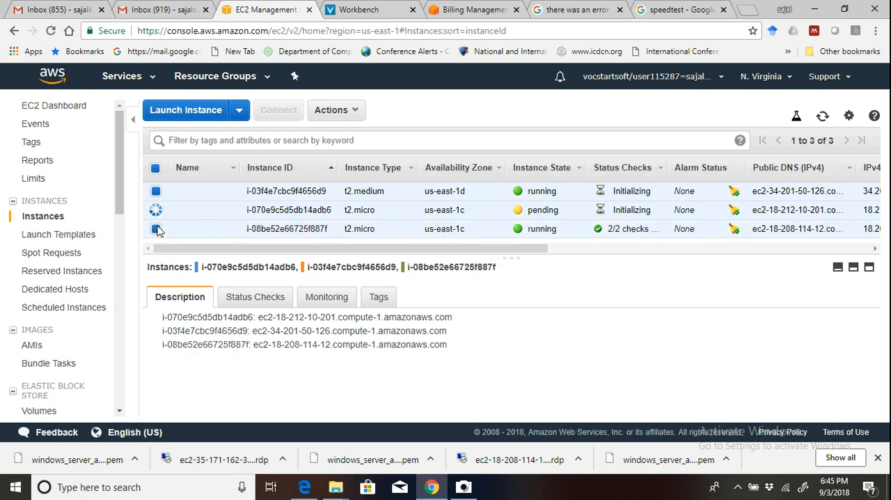
click(156, 229)
click(220, 211)
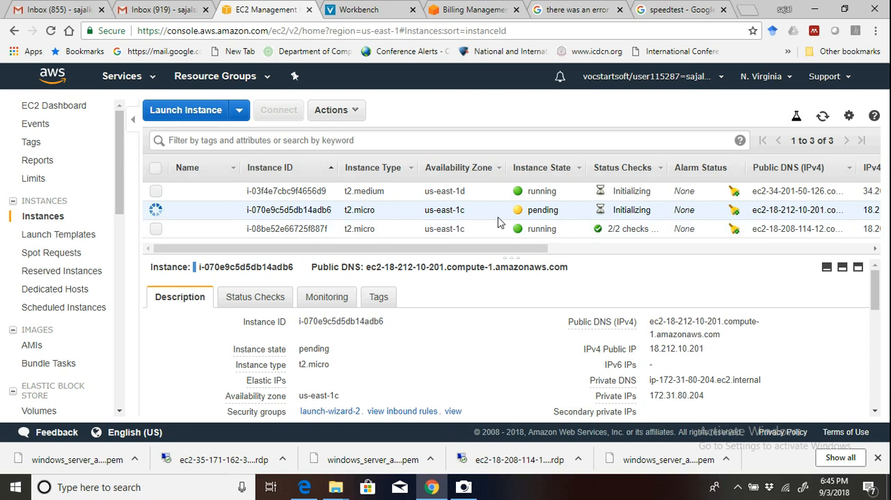
click(739, 488)
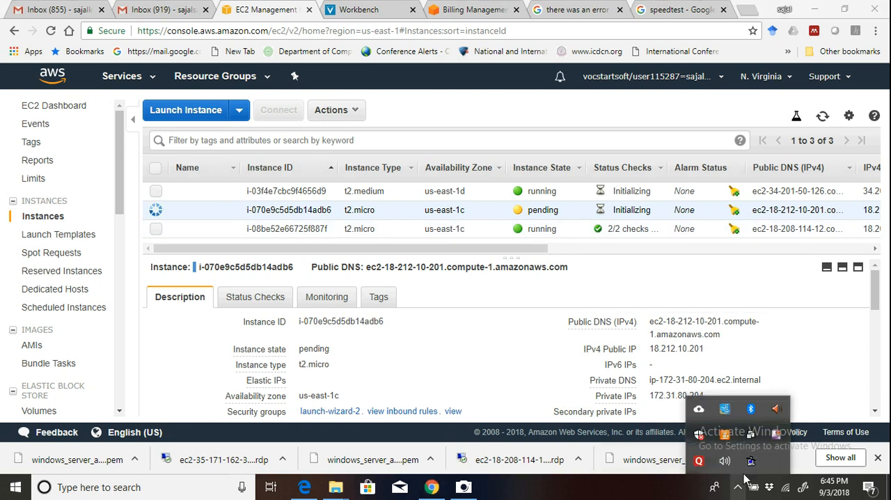
right_click(773, 433)
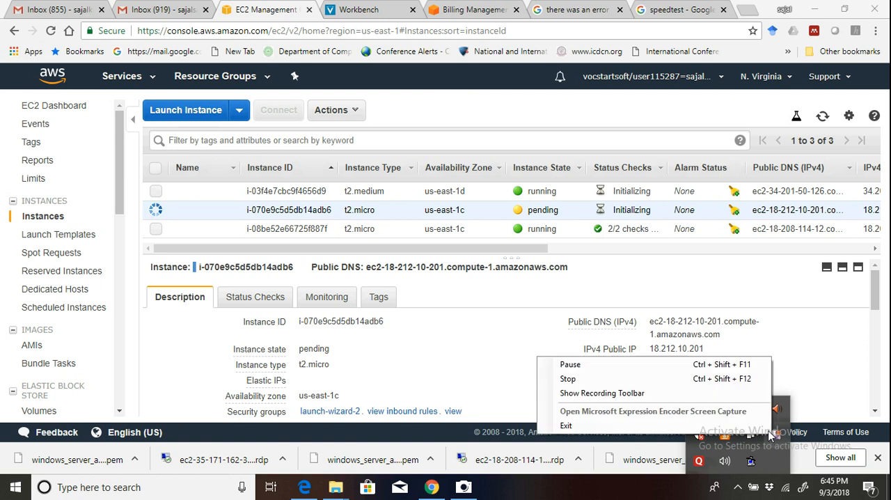
click(655, 364)
Select only the t2.medium instance and download its remote desktop file from the connection dialog.
click(156, 191)
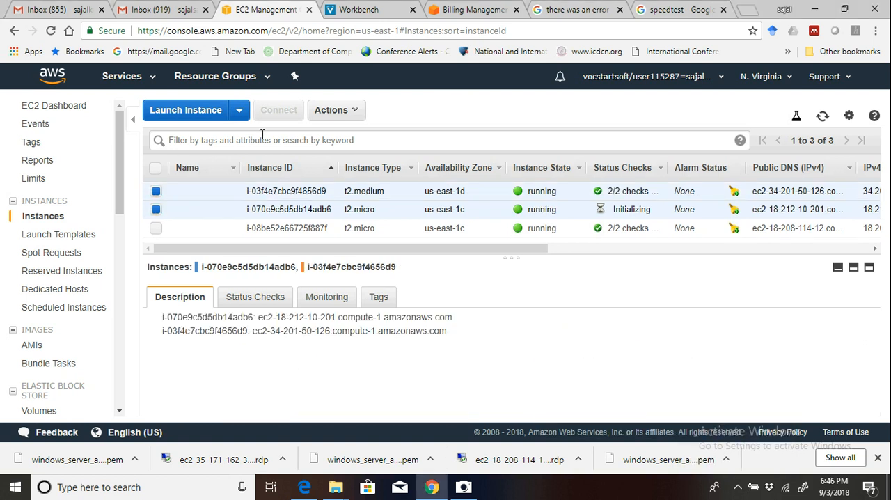
click(158, 211)
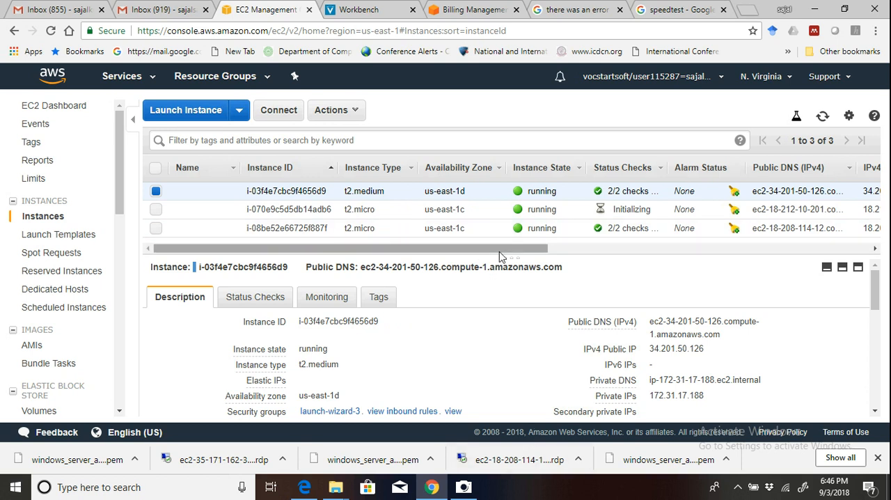
click(282, 112)
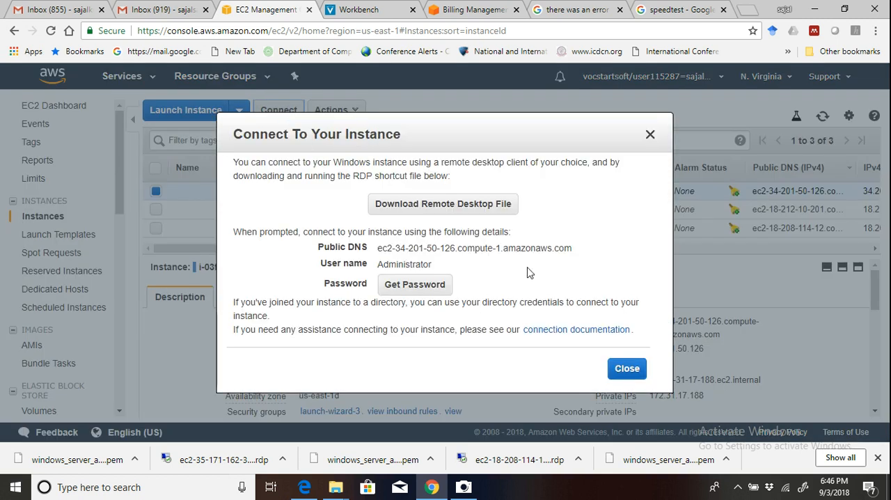
click(422, 206)
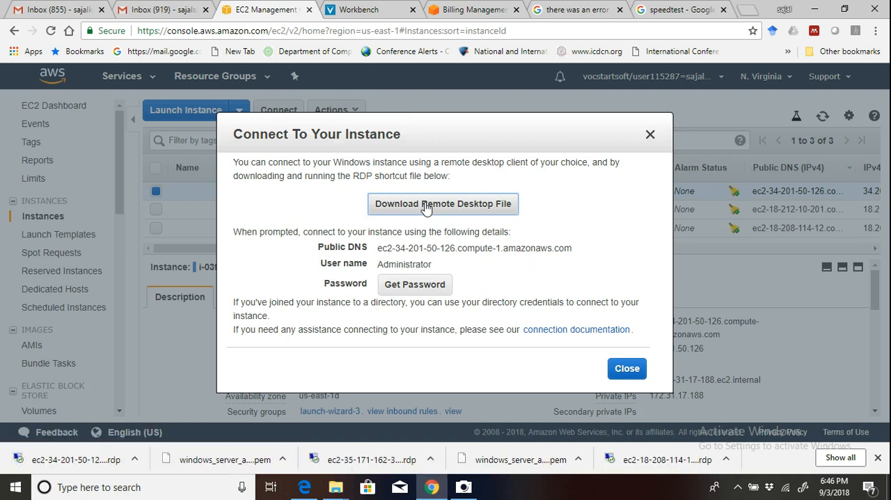
Decrypt the t2.medium instance's Windows password using the key pair file windows_server_awseducate3.pem.
click(426, 290)
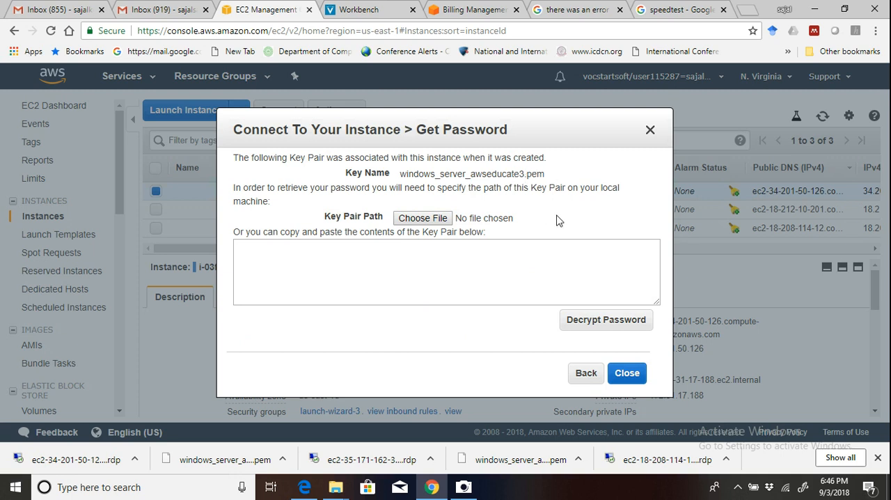
click(429, 219)
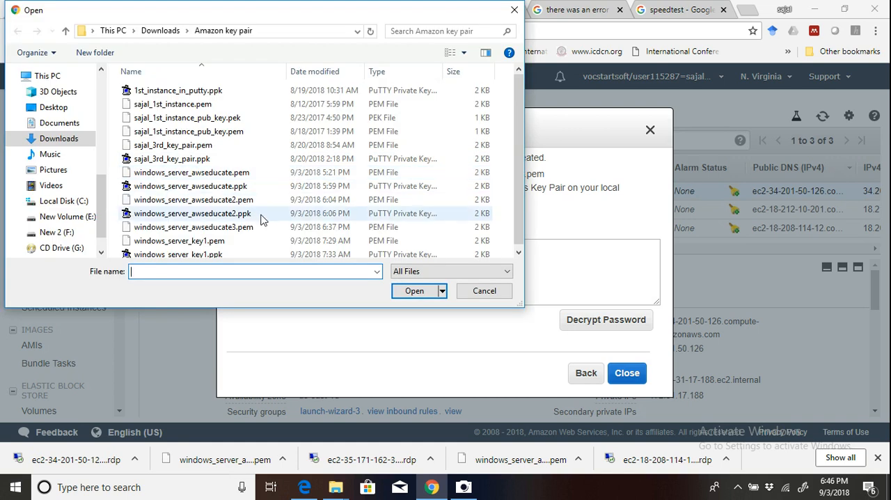
click(217, 225)
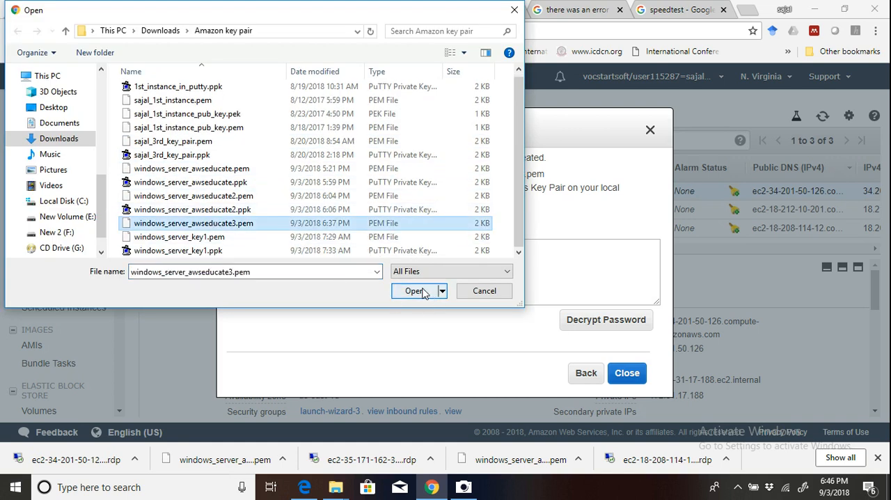
click(416, 291)
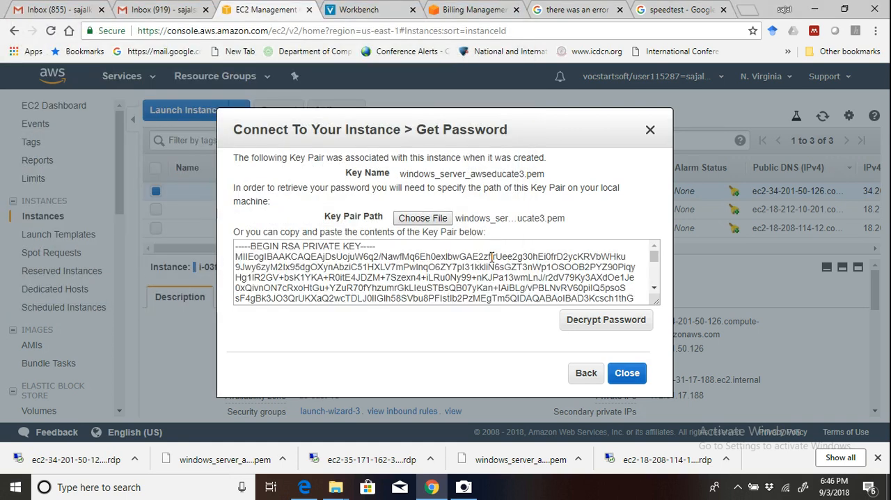
click(610, 326)
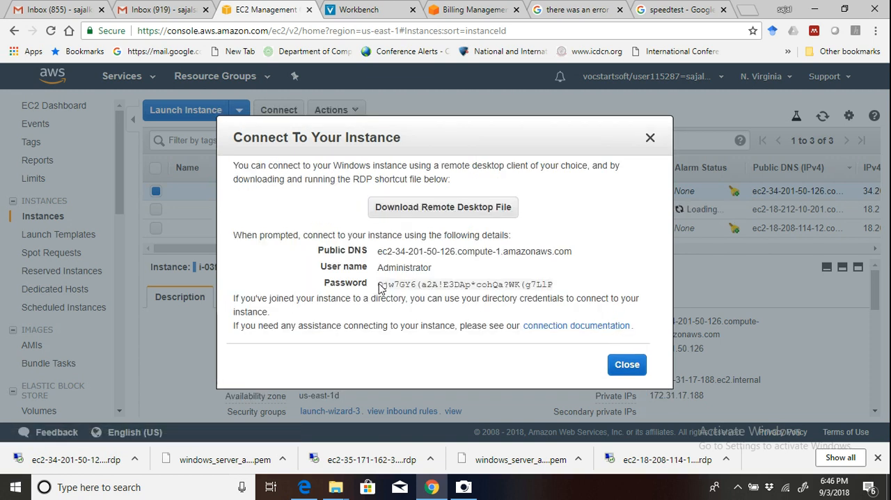
Copy the decrypted Administrator password and close the connection dialog.
drag(377, 285, 543, 293)
click(560, 284)
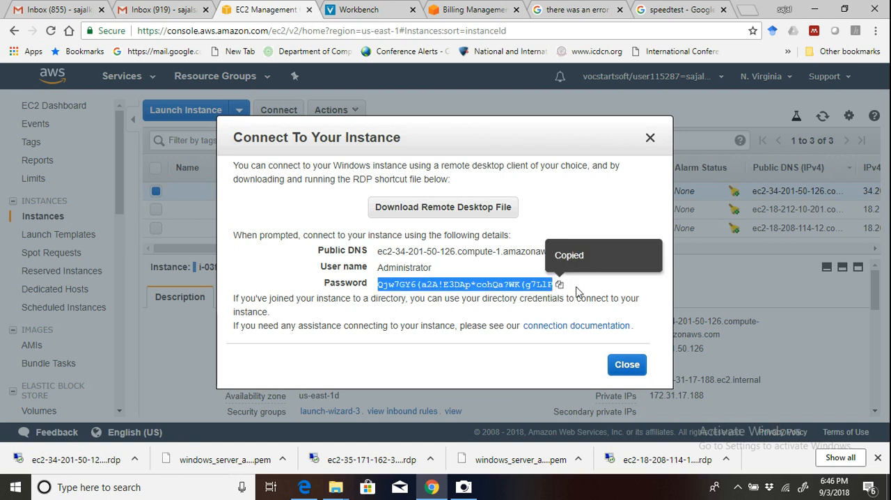
click(627, 364)
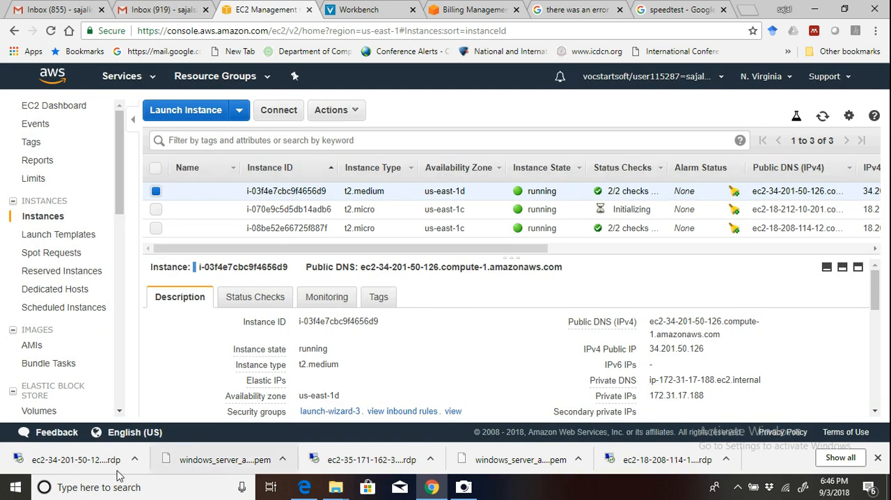
Open the t2.medium instance's remote desktop file, connect with the copied Administrator password despite the certificate warning, and allow network discovery on the server.
click(93, 465)
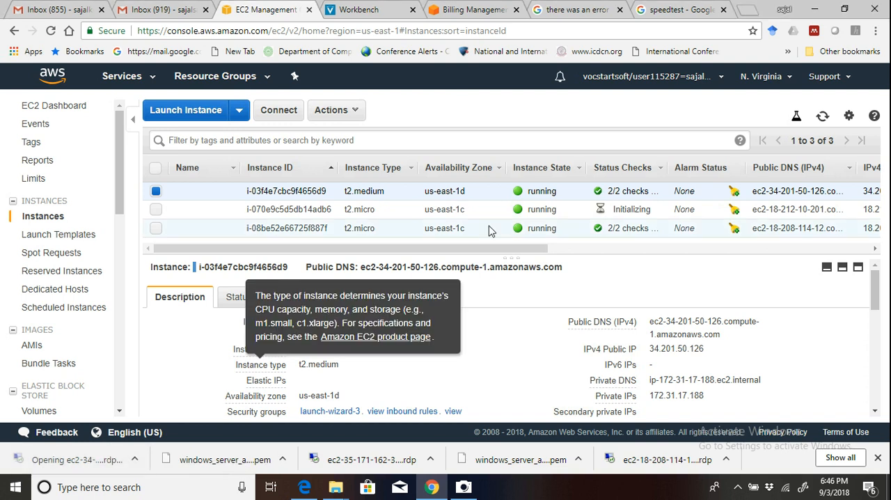
click(531, 312)
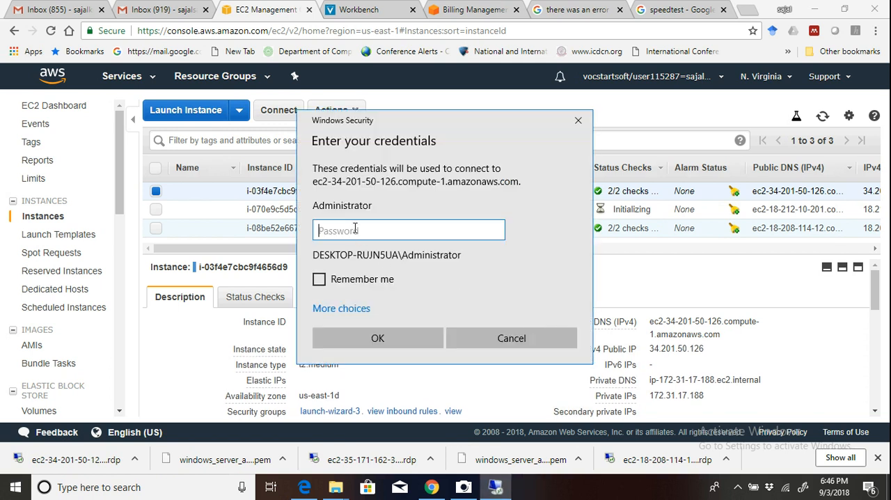
key(ctrl+v)
click(378, 341)
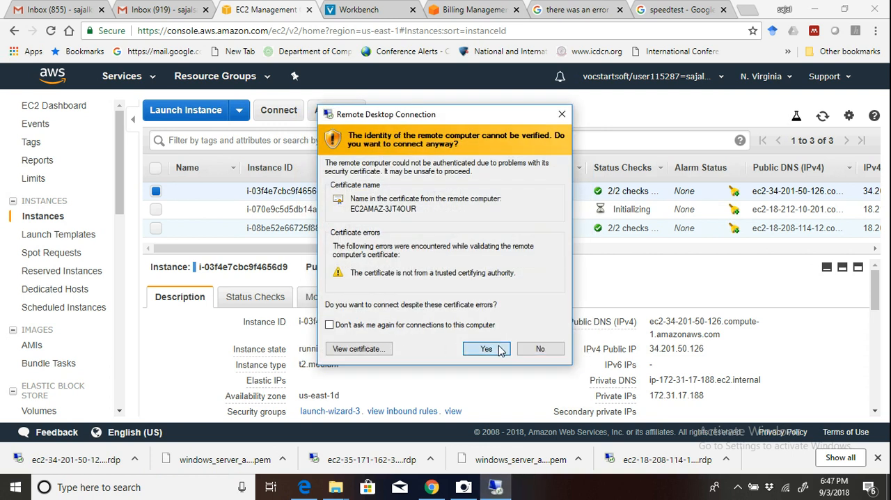
click(486, 349)
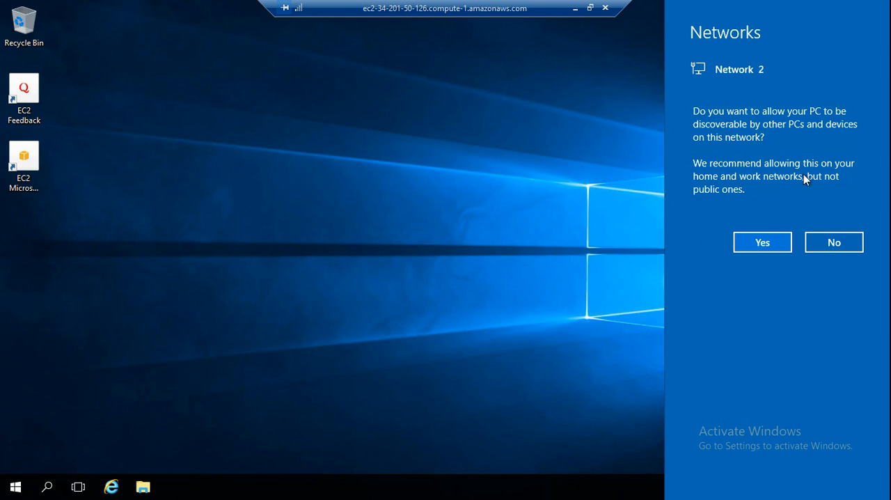
click(763, 241)
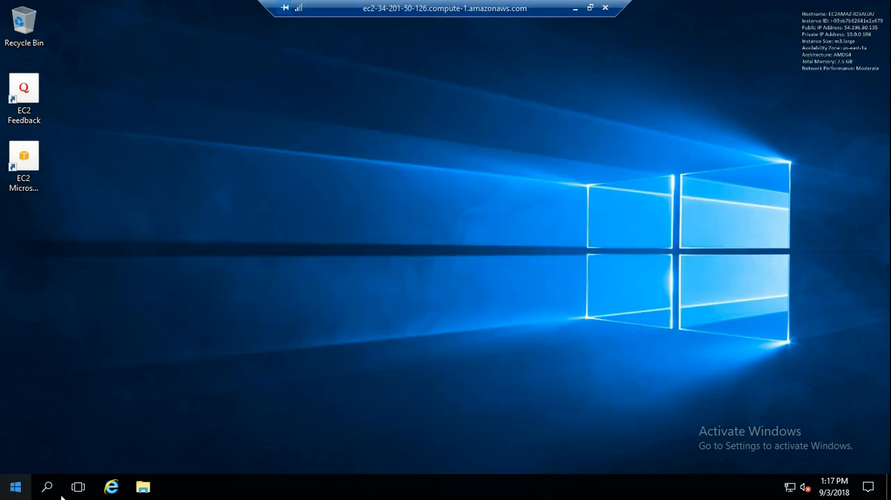
Examine the server's system properties and the drives under This PC in File Explorer, closing the windows when done.
click(16, 487)
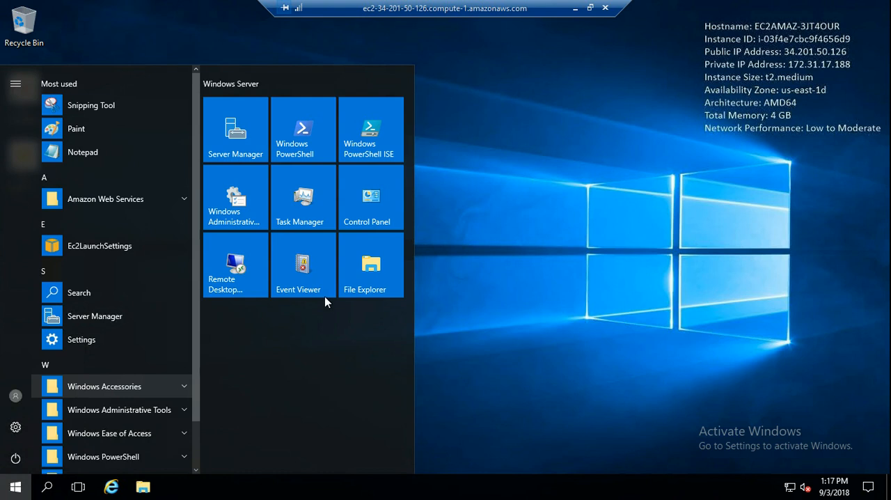
click(355, 279)
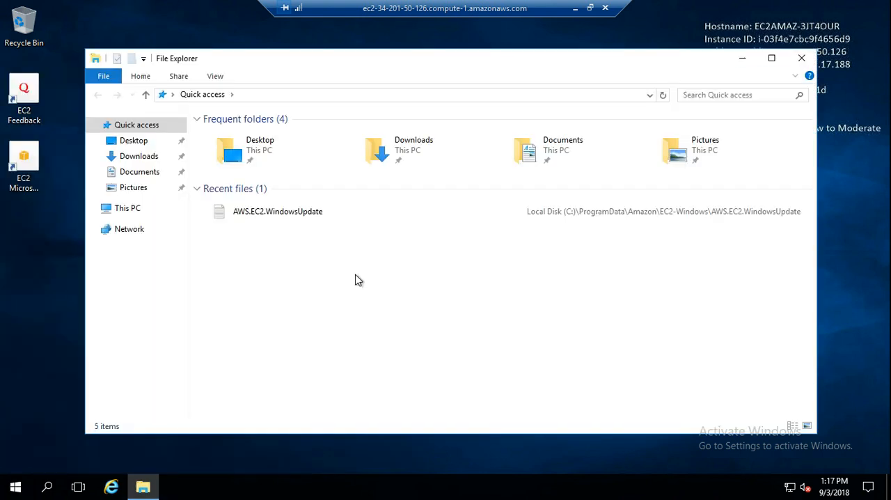
right_click(127, 210)
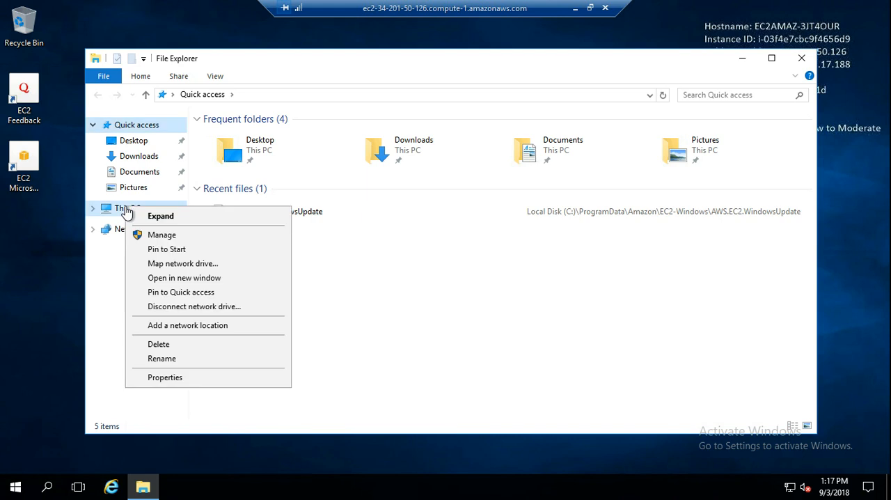
click(157, 377)
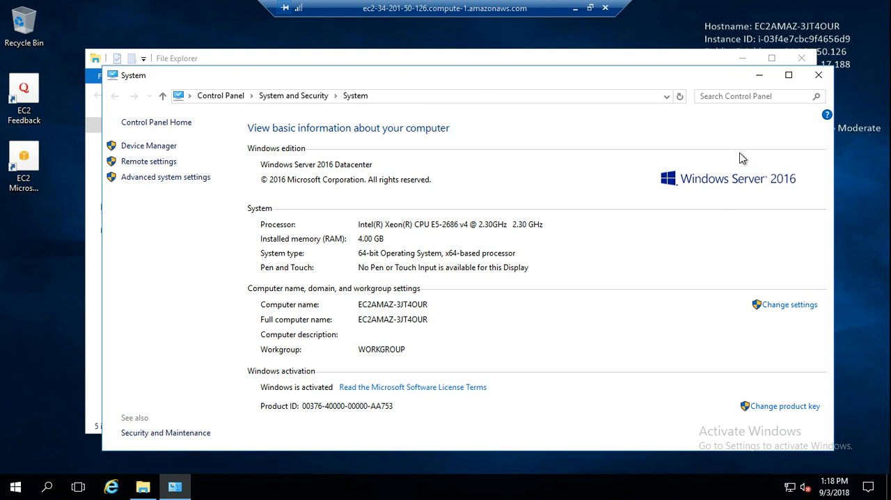
click(821, 75)
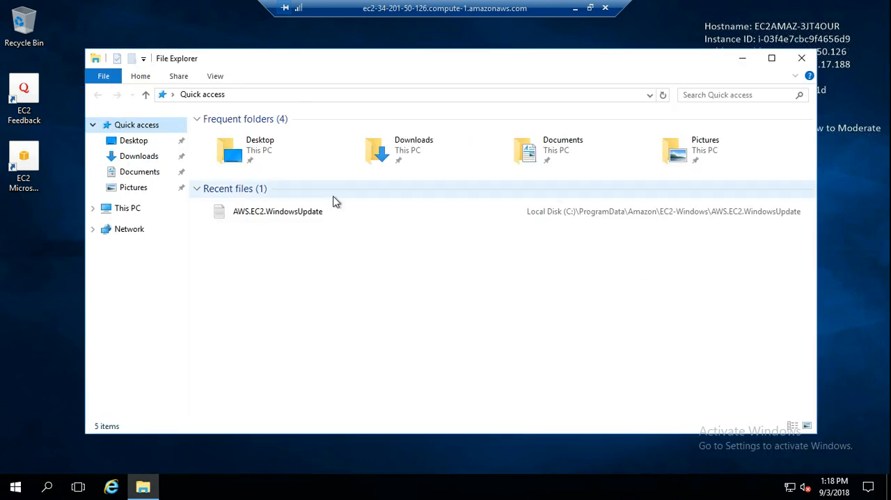
click(127, 209)
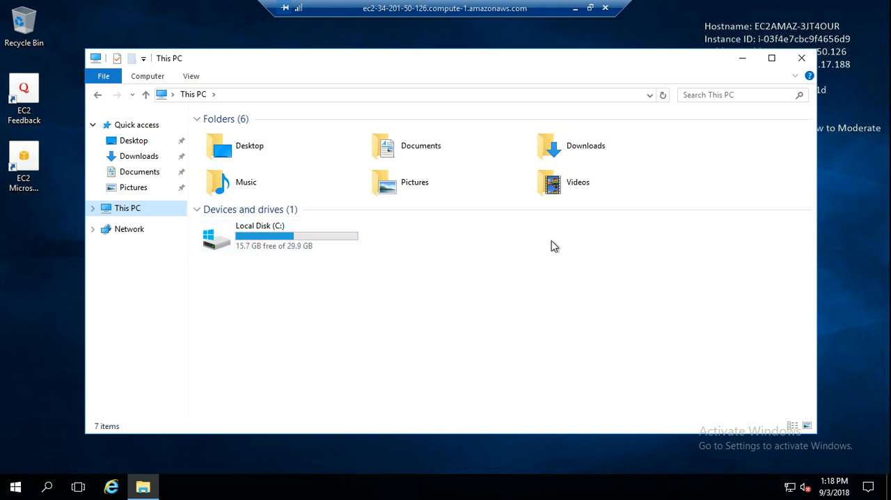
click(801, 61)
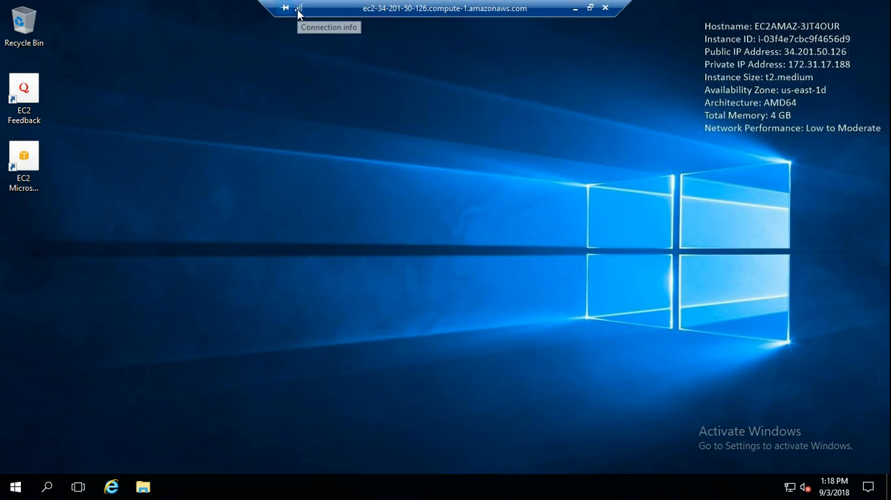
Set up Internet Explorer 11 with the recommended settings and search Bing for the professor's full name, dismissing the blocked-content warning.
click(109, 489)
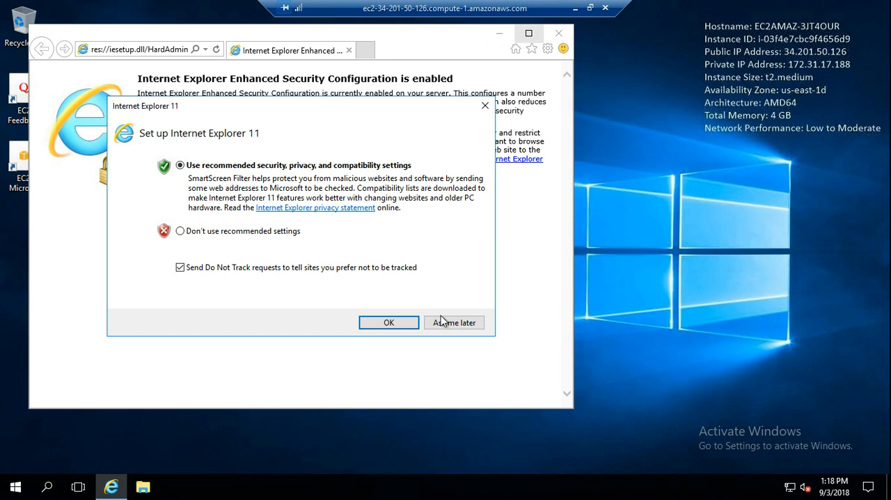
click(394, 325)
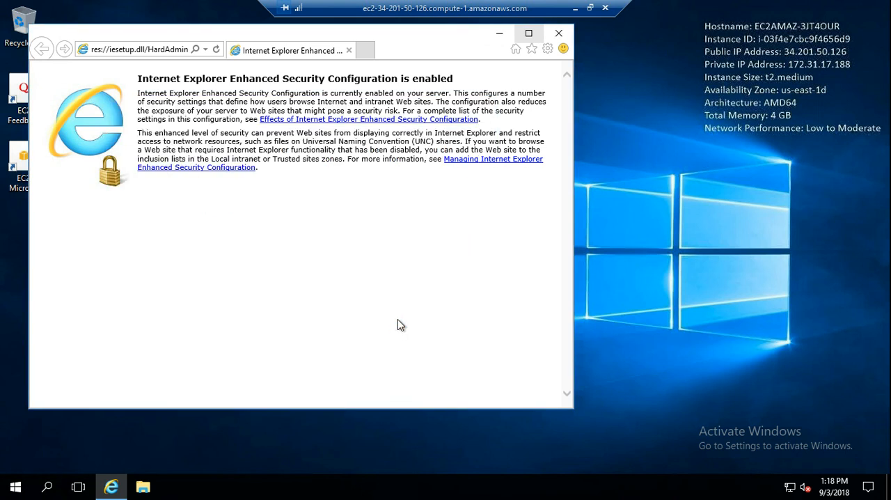
click(182, 49)
text(red)
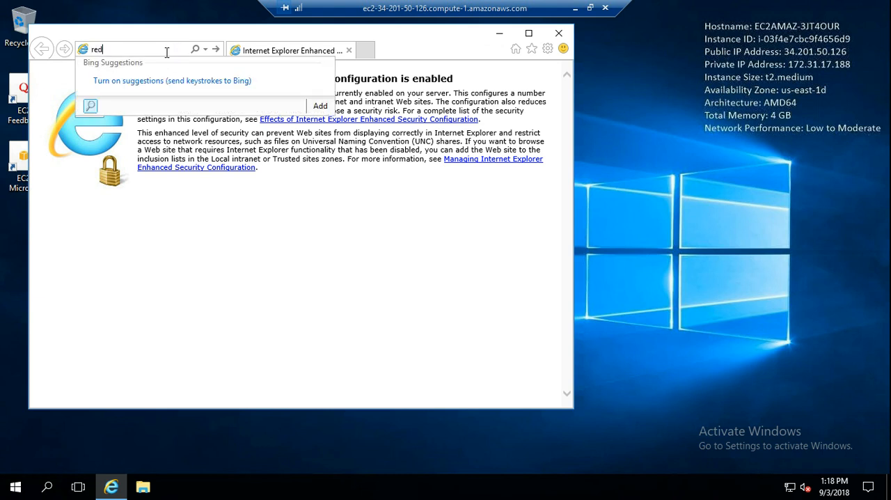
key(BackSpace)
key(BackSpace)
key(BackSpace)
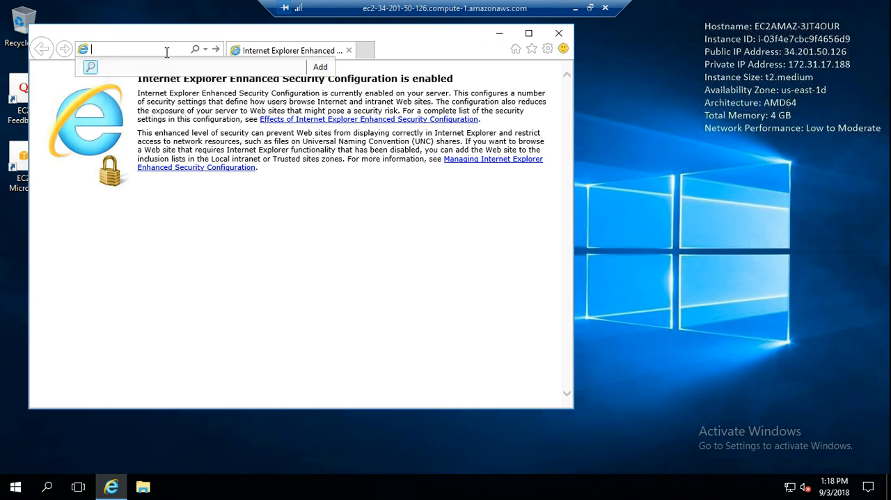
key(Return)
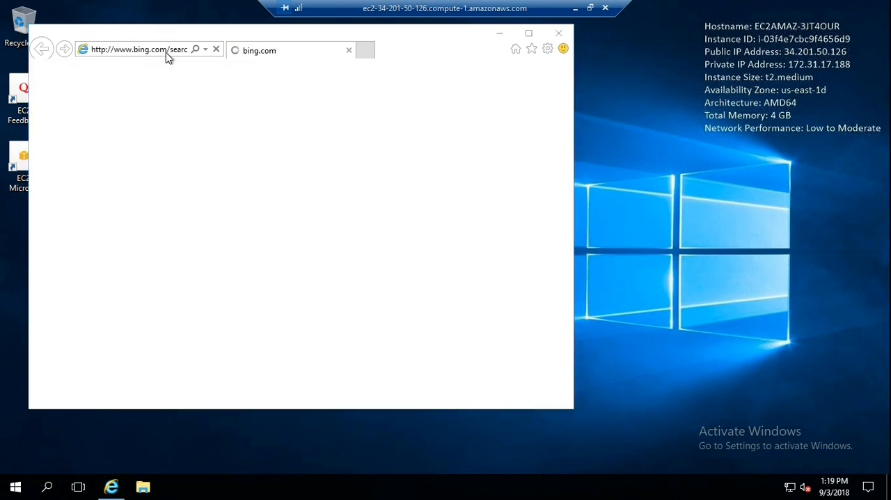
click(480, 276)
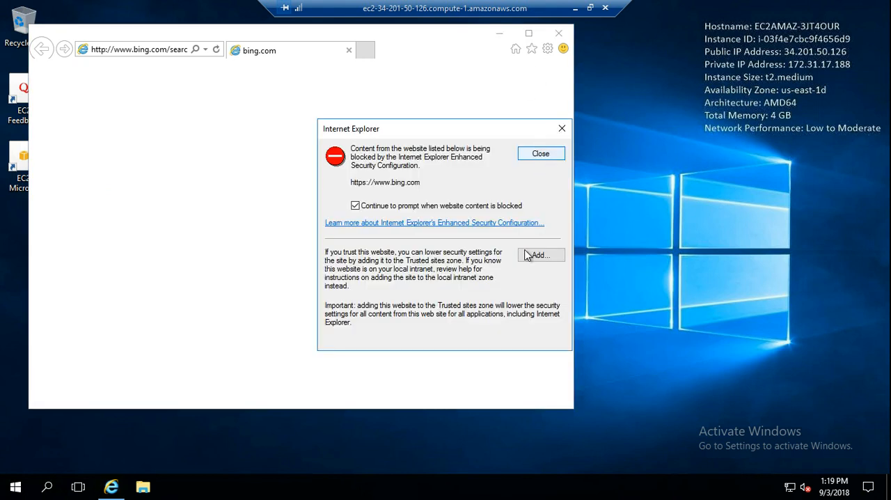
click(541, 154)
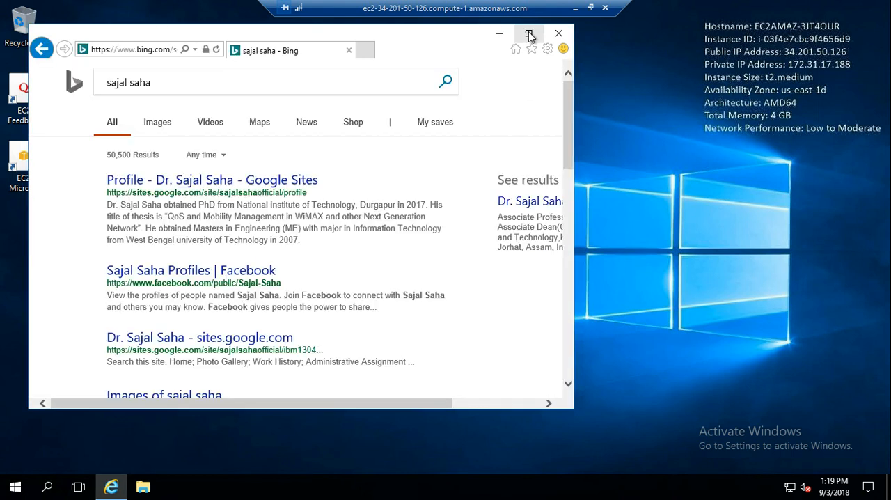
Maximize the browser window and open the professor's Google Sites profile from the search results, dismissing the blocked-content warning.
click(529, 34)
click(255, 166)
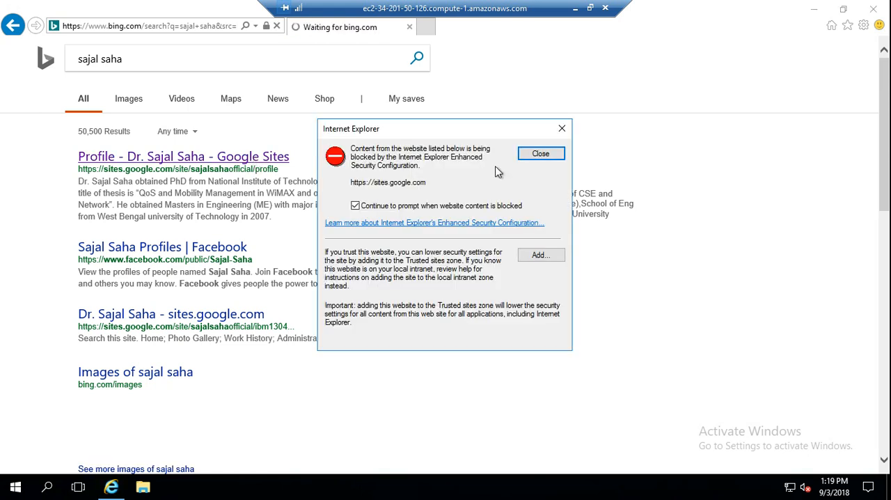
click(537, 159)
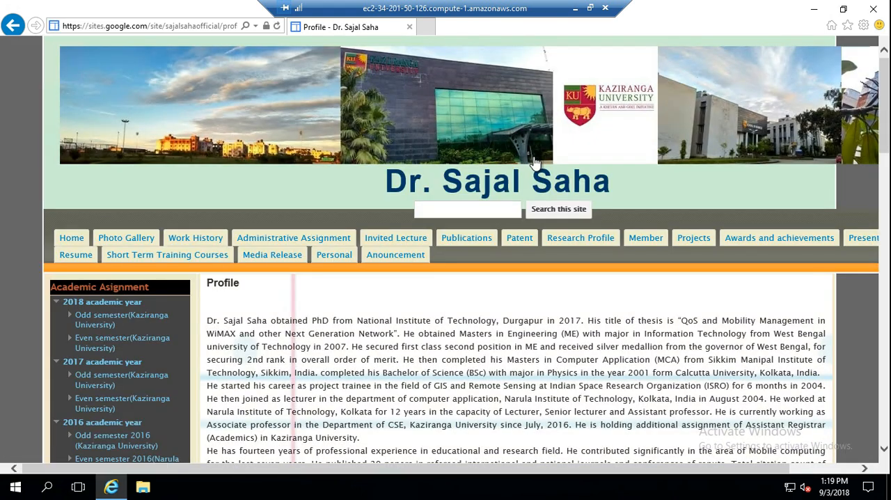
Open the 2018 odd semester (Kaziranga University) page and turn off further prompts about blocked website content.
scroll(59, 297, down, 3)
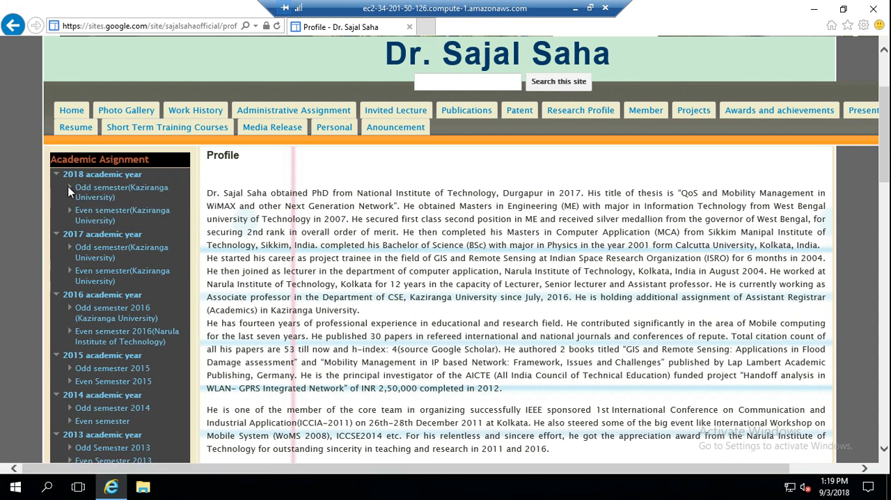
click(91, 195)
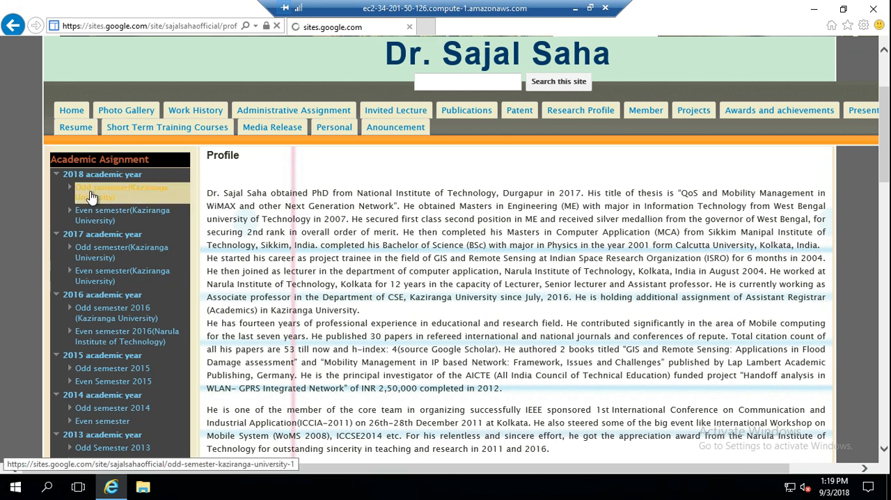
click(538, 155)
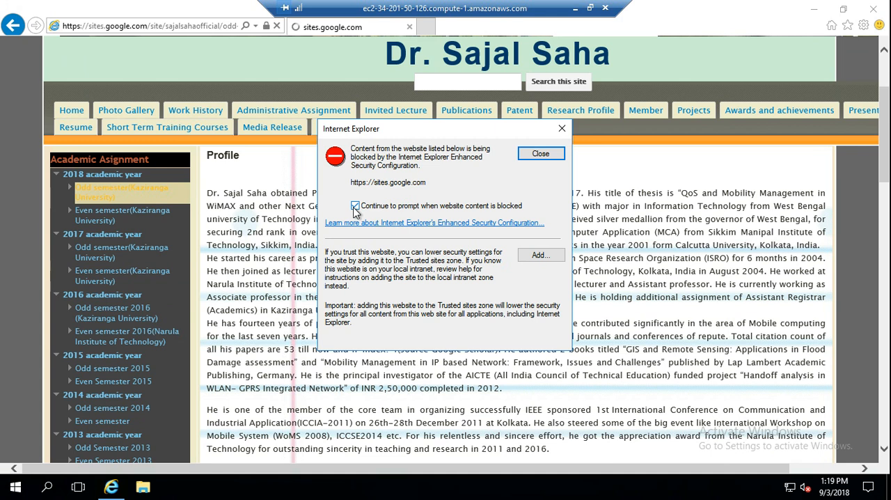
click(355, 206)
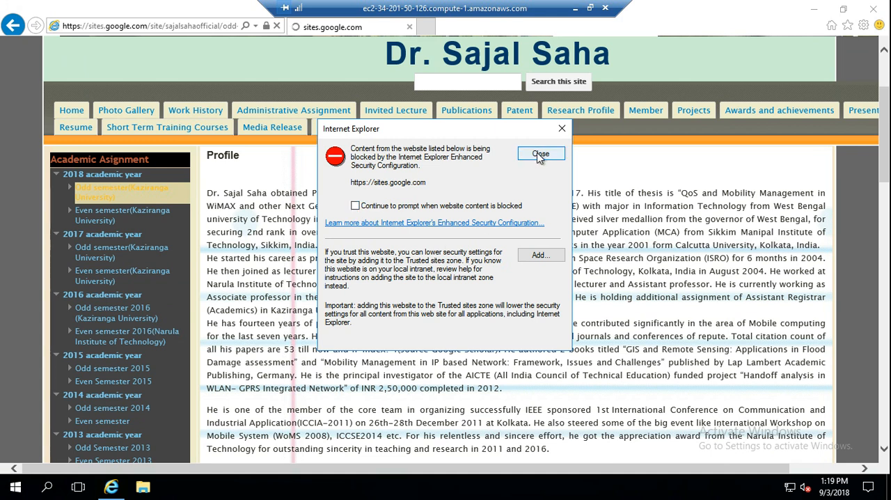
click(541, 154)
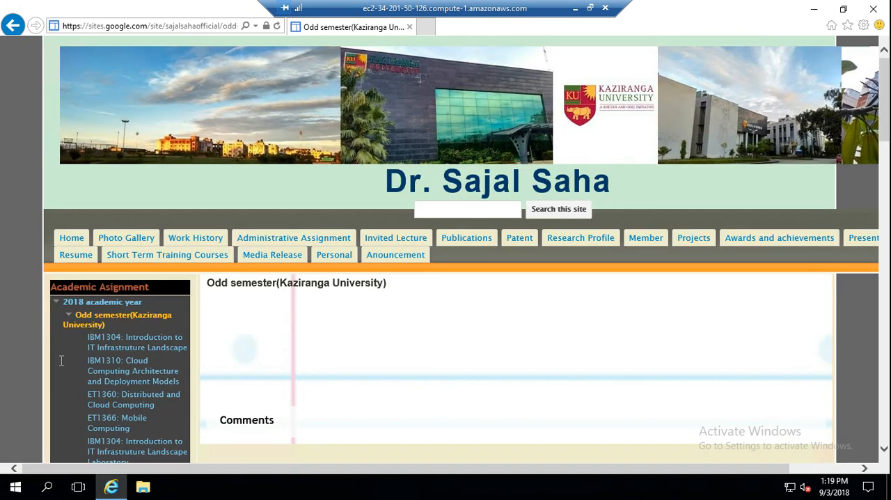
Open the IBM1310: Cloud Computing Architecture and Deployment Models course page and look through its objectives and lecture table.
scroll(69, 354, down, 1)
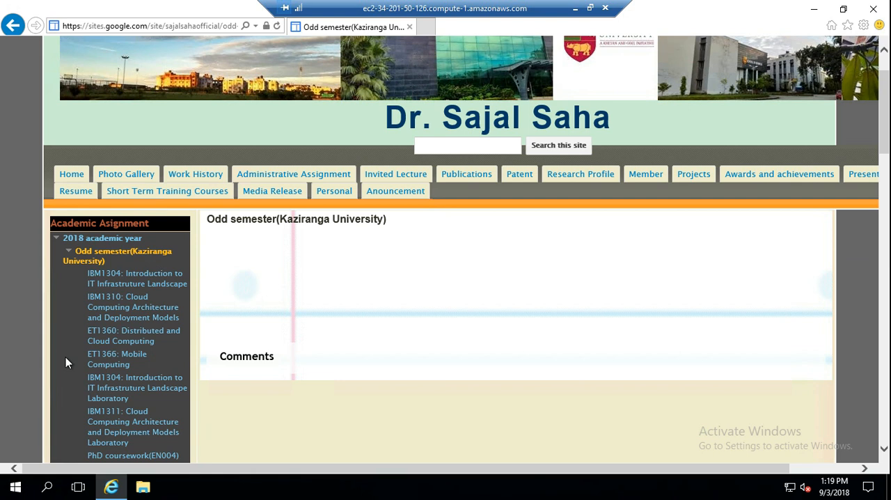
click(114, 314)
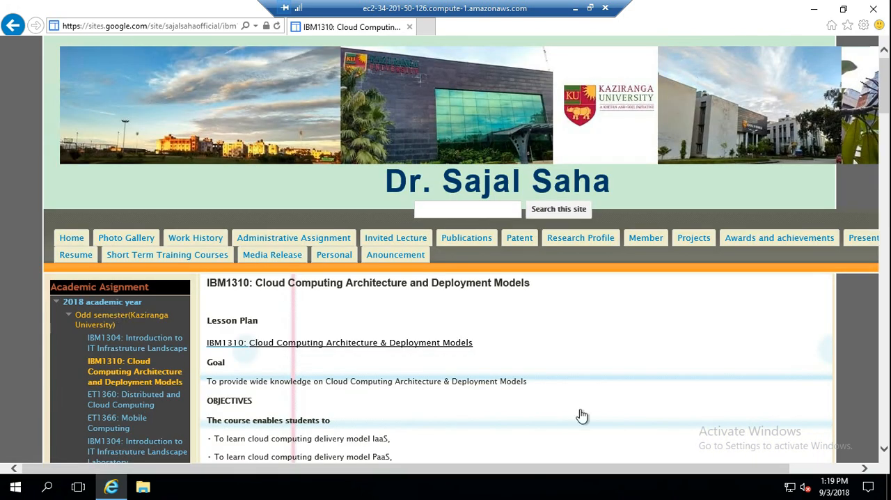
scroll(630, 366, down, 7)
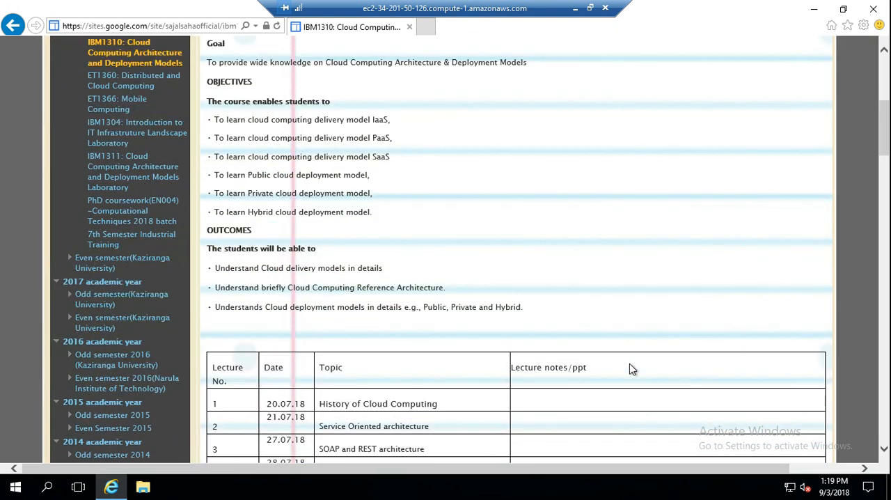
scroll(631, 369, down, 12)
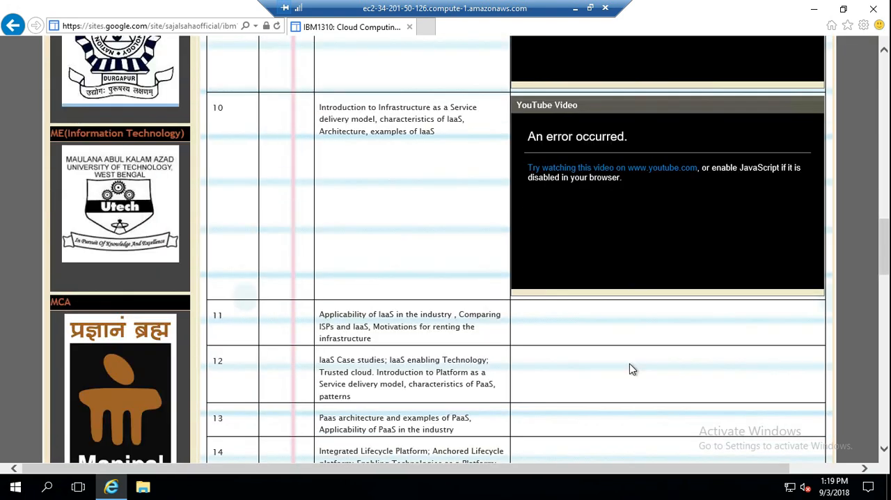
scroll(631, 369, up, 2)
scroll(629, 369, up, 3)
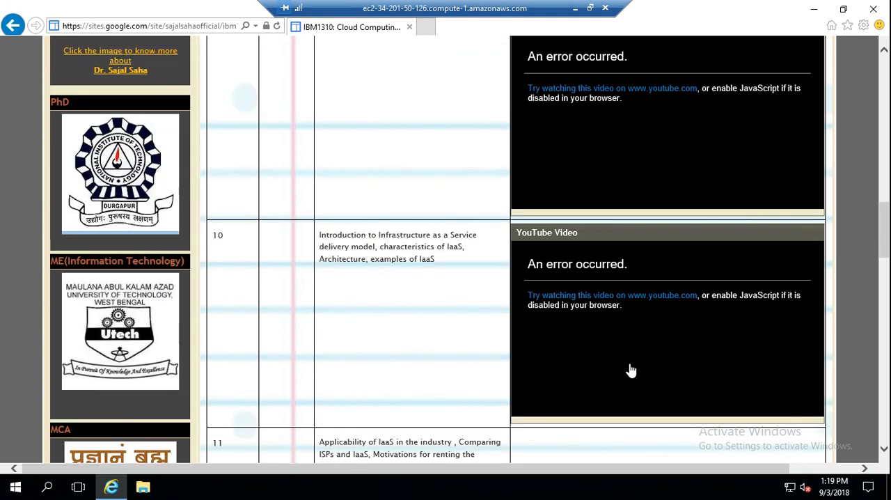
scroll(630, 365, up, 3)
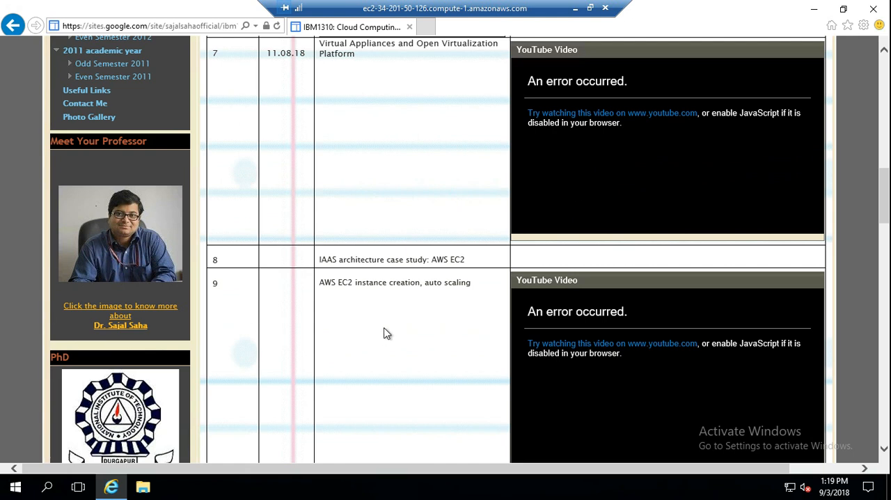
scroll(378, 334, up, 2)
scroll(431, 264, up, 2)
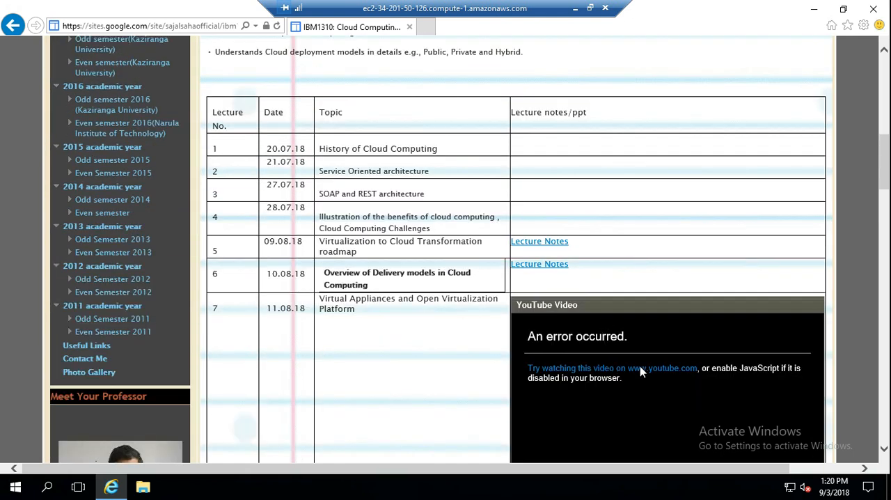
scroll(409, 383, up, 9)
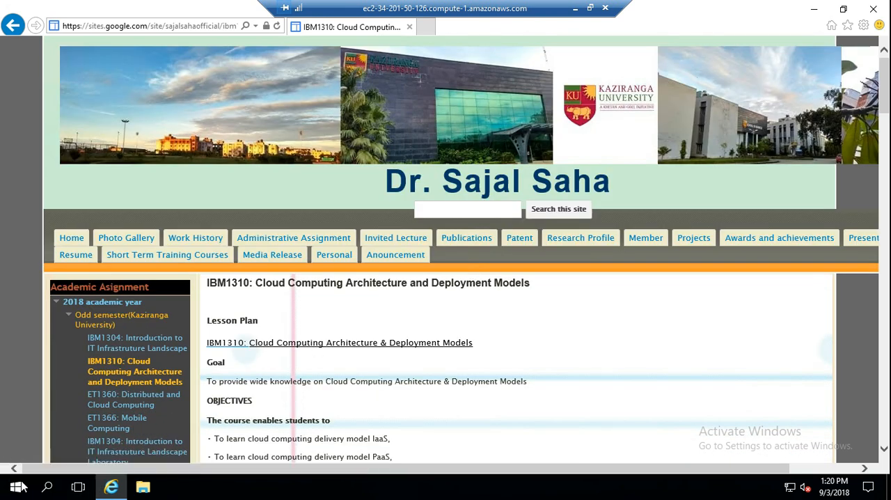
Shut down the remote Windows server, giving Other (Unplanned) as the reason.
click(15, 487)
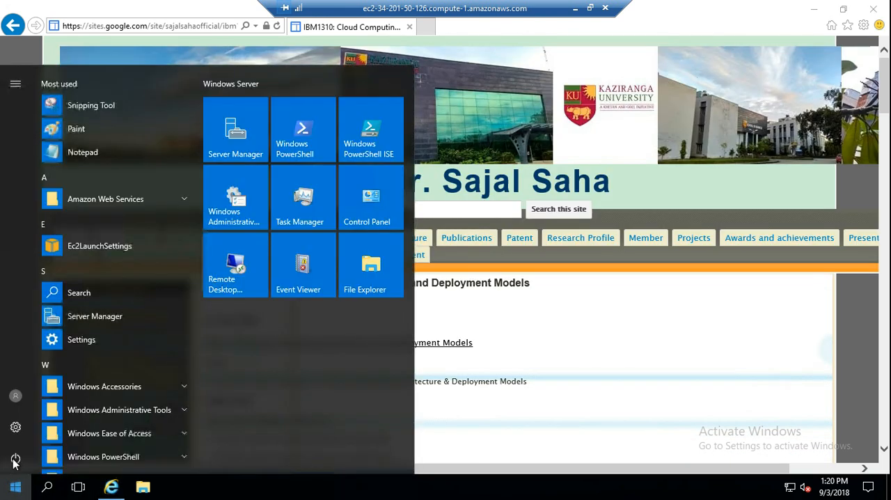
click(16, 459)
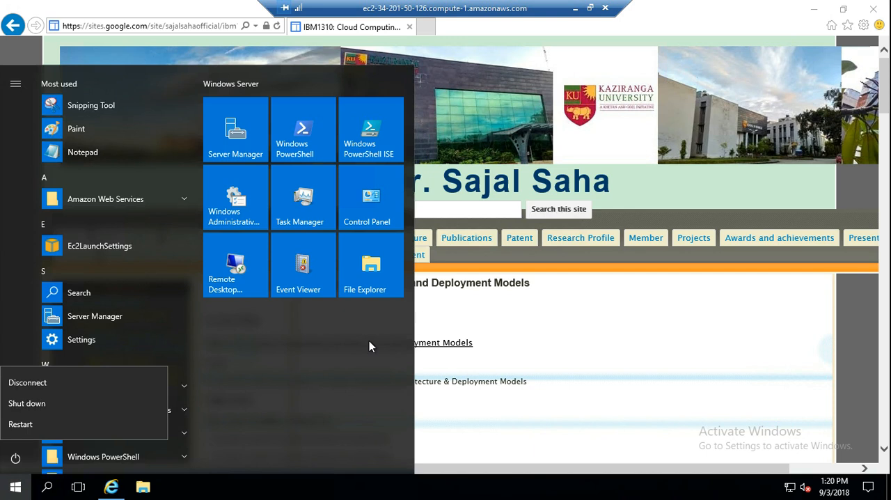
click(26, 402)
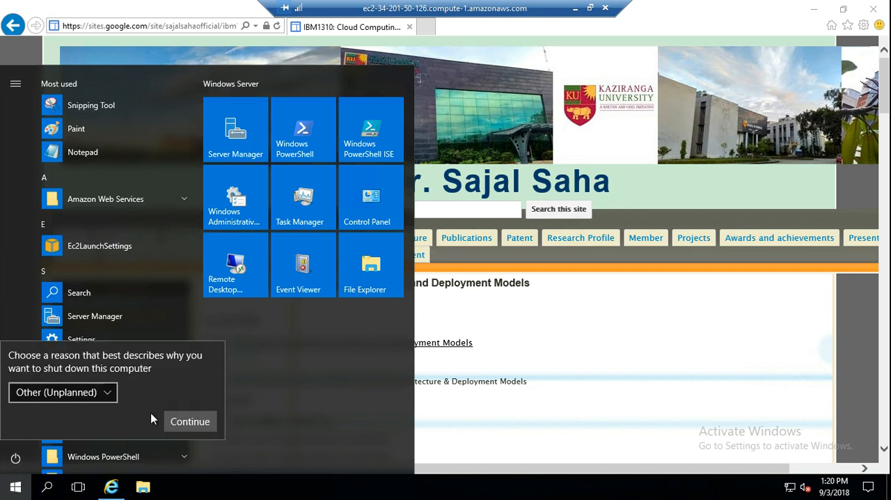
click(185, 421)
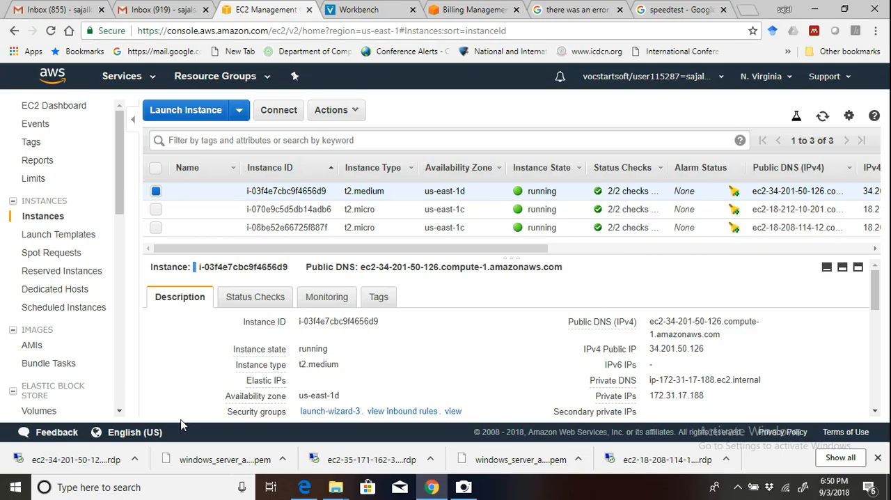
click(739, 487)
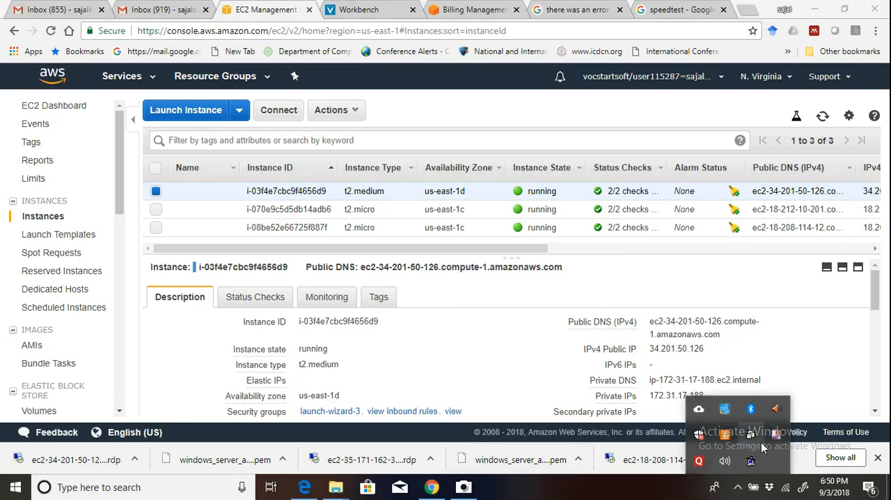